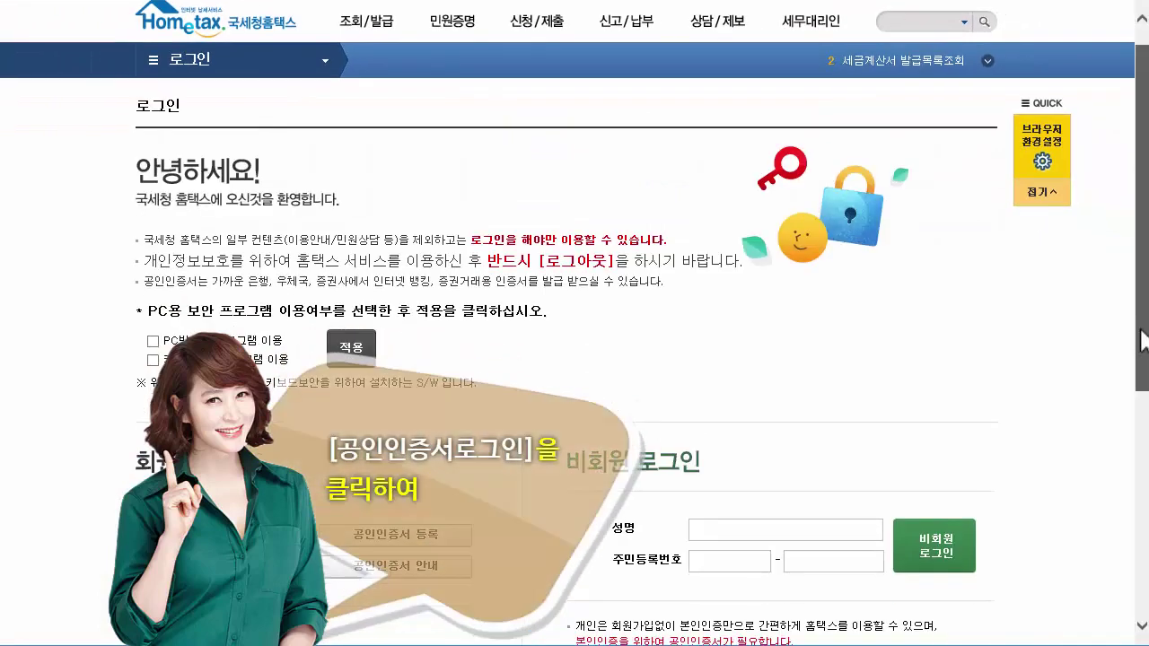
- Log in as a member using the 공인인증서 stored on 하드디스크 이동식, entering the certificate password
drag(1141, 329, 1141, 474)
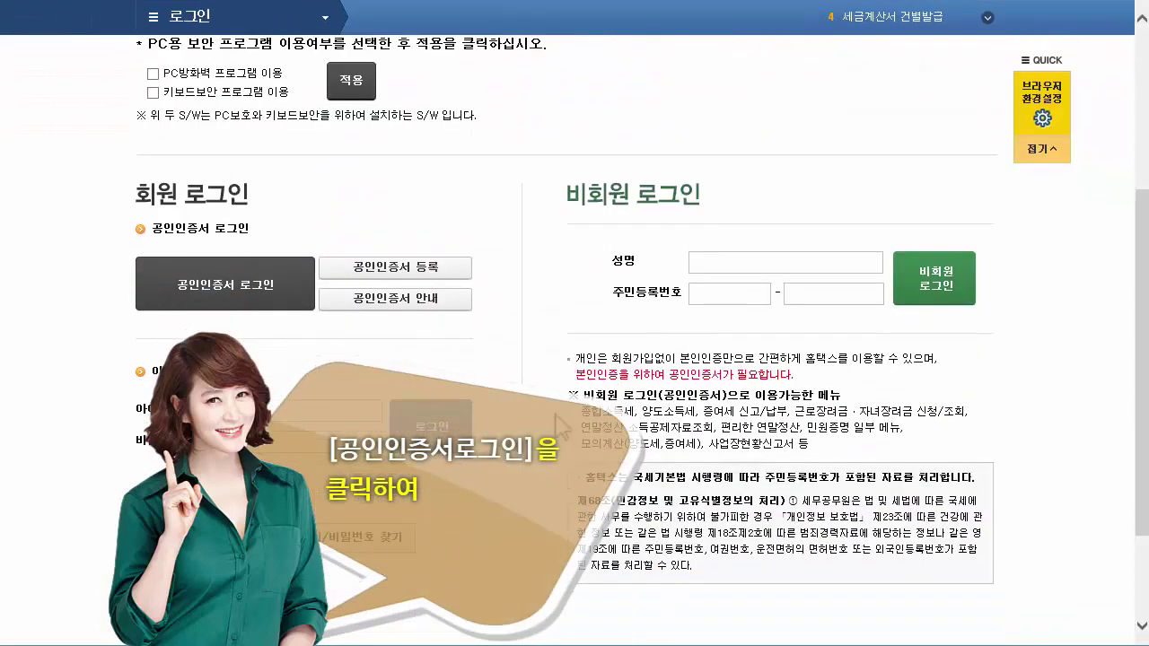
click(265, 310)
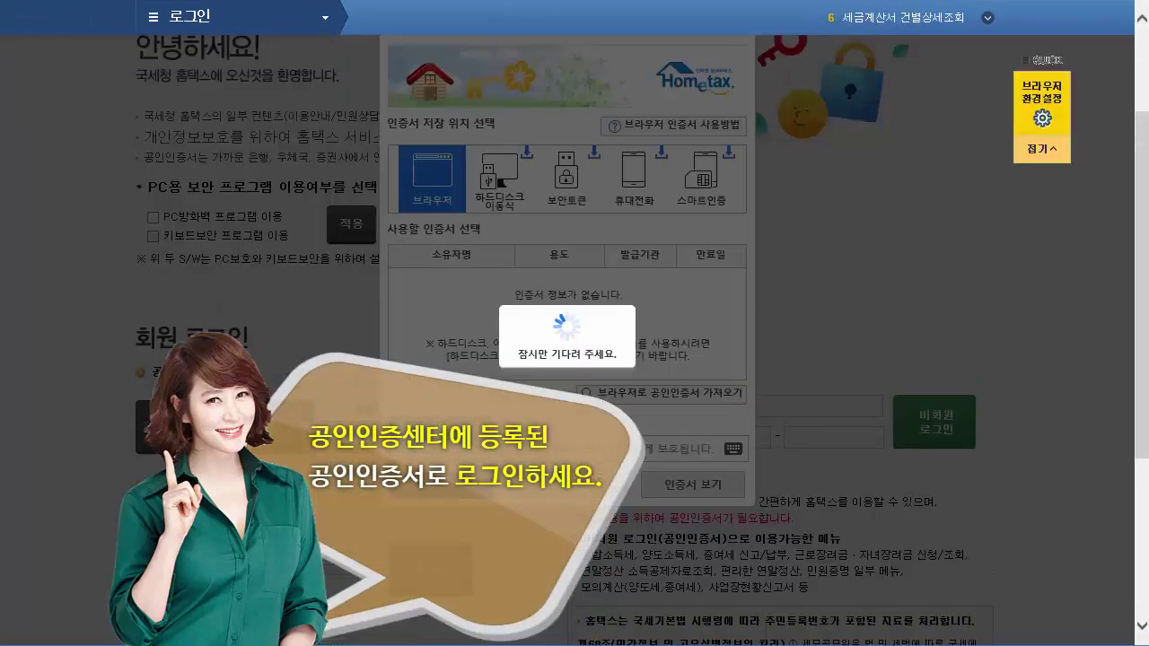
text(●●●●●●●●●●●)
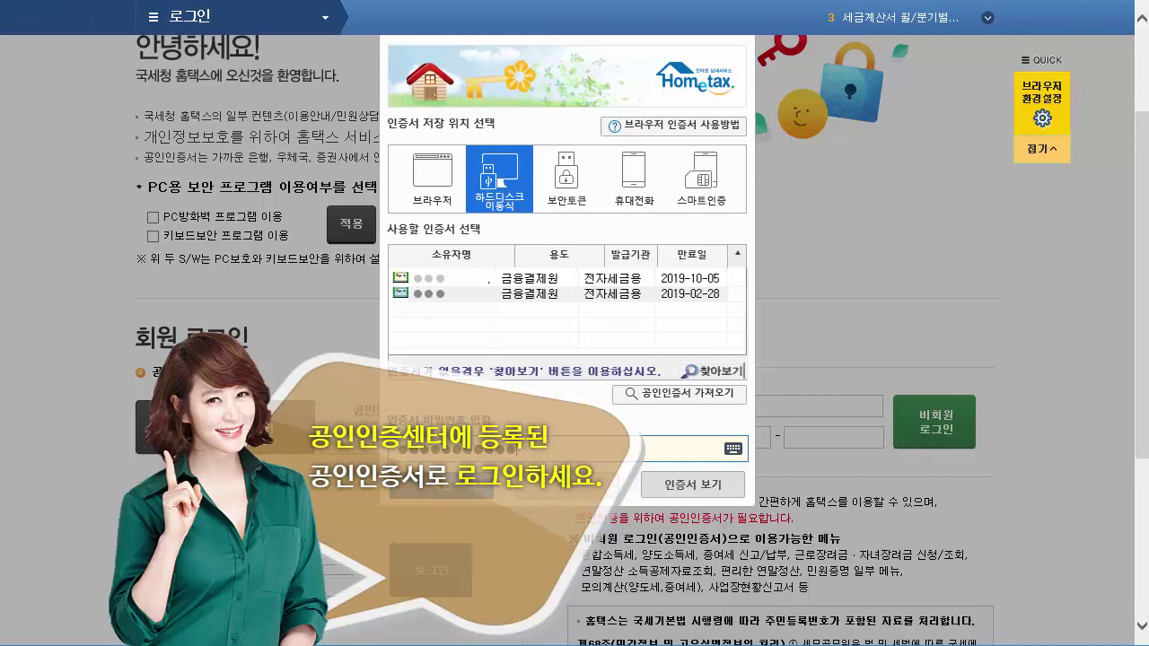
key(Return)
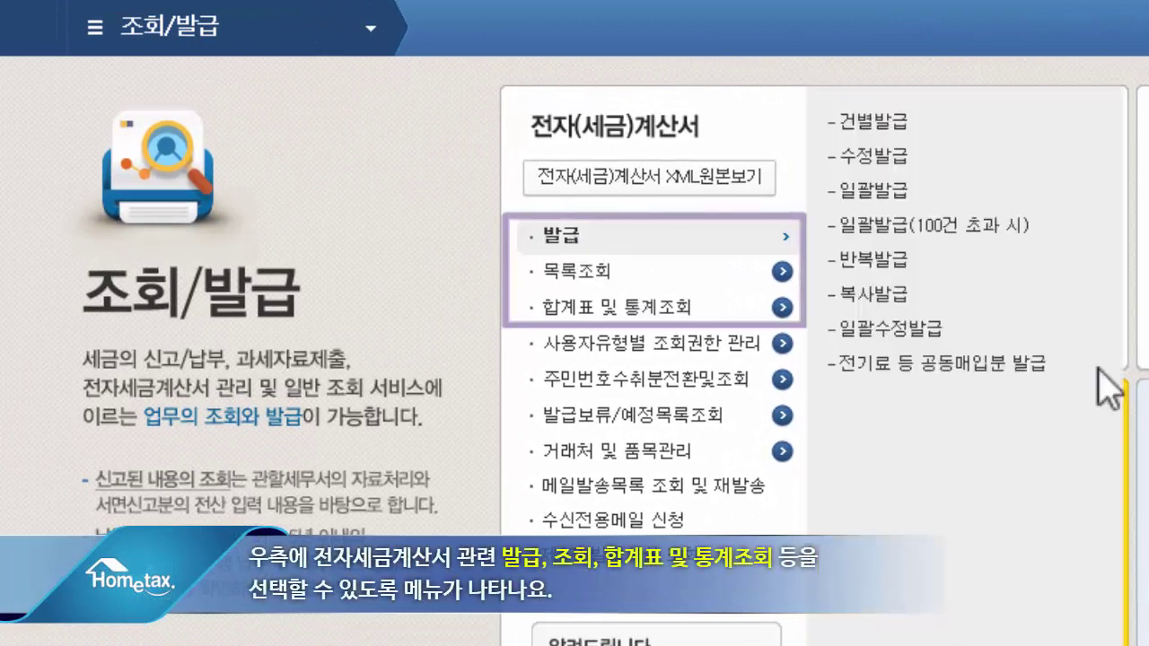
- Open the 수정발급 page from the 발급 options of 전자(세금)계산서
mouse_move(593, 285)
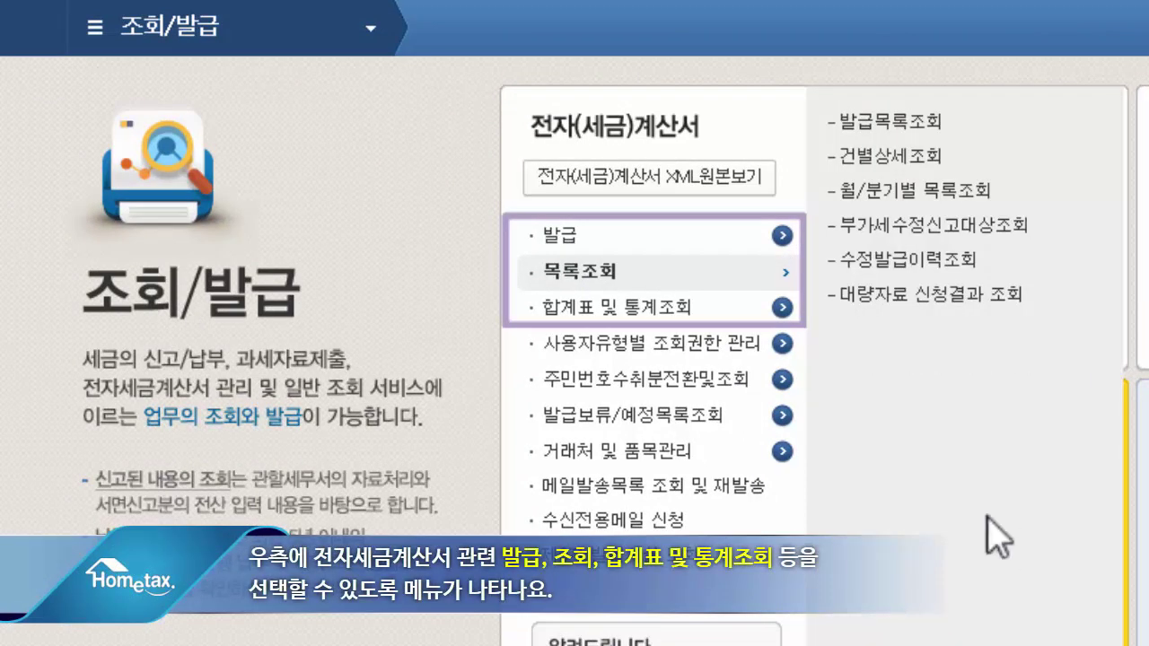
mouse_move(681, 312)
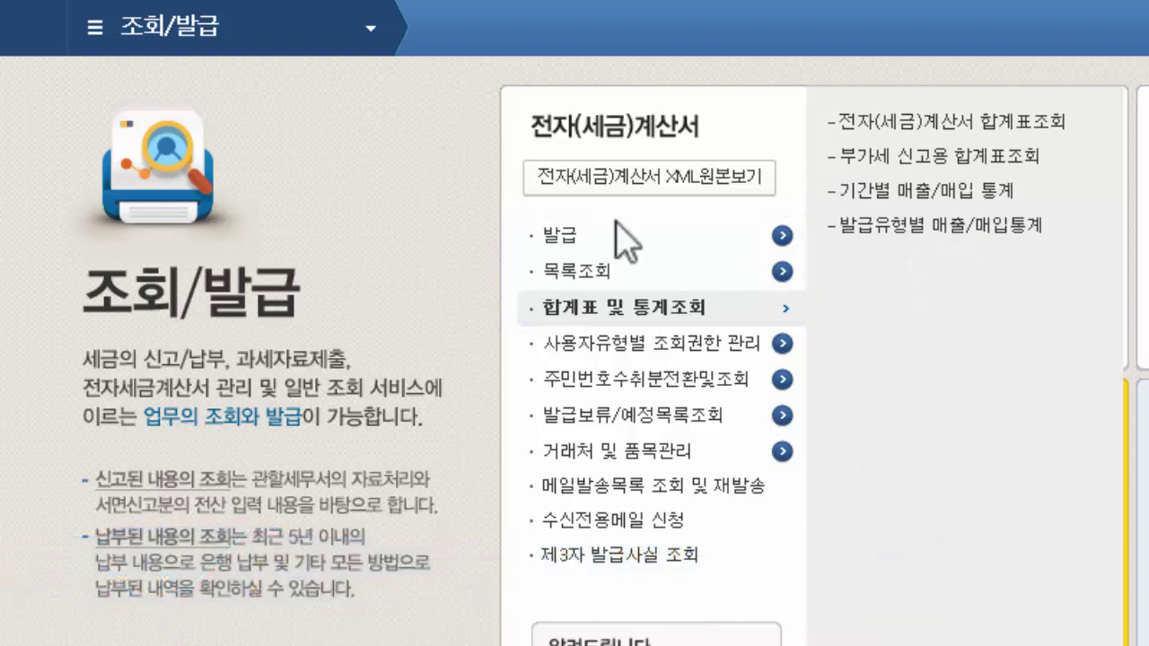
mouse_move(545, 235)
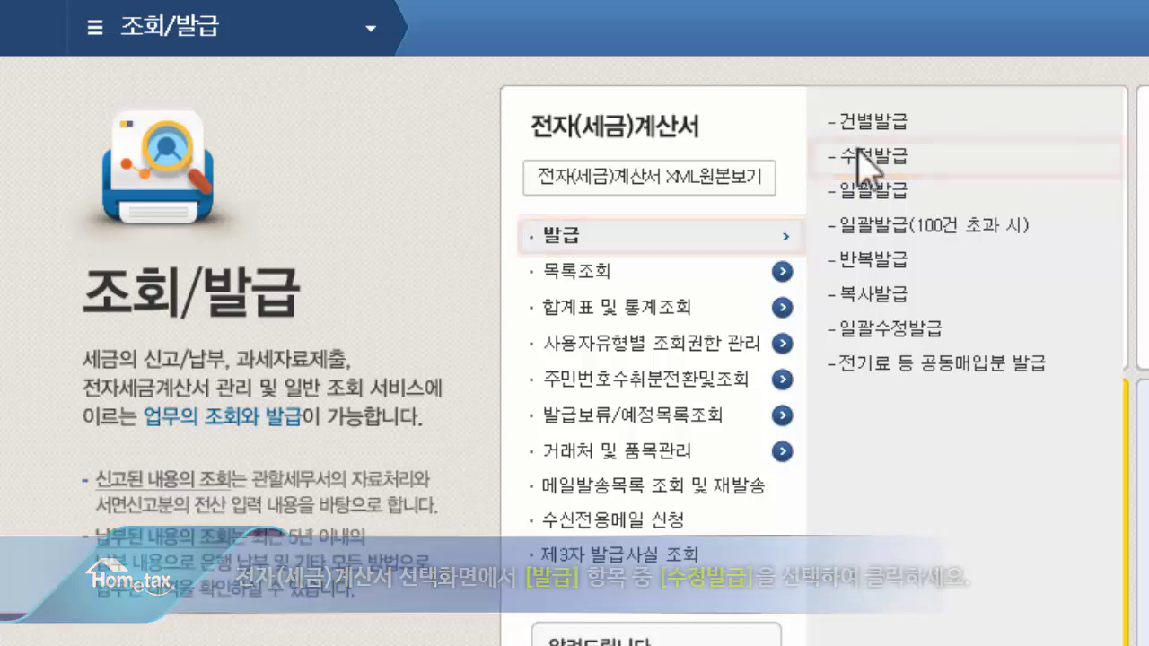
click(860, 166)
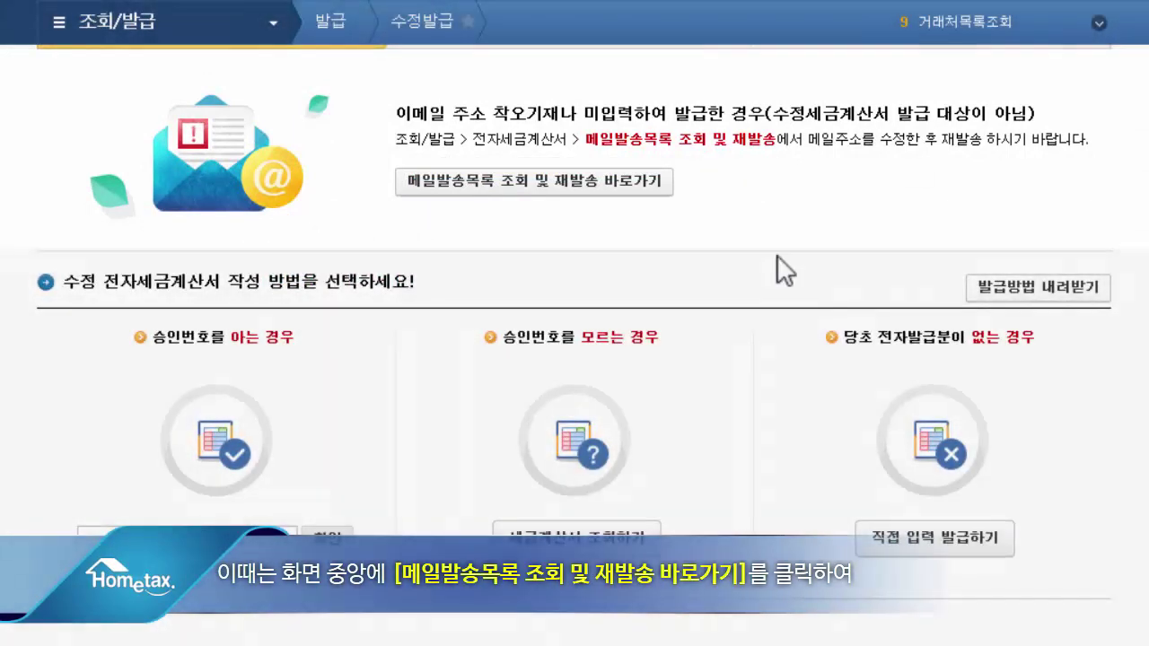
- Go to 메일발송목록 조회 및 재발송 and query 전자세금계산서 mails sent from 2018-09-25 to 2018-10-01
click(637, 186)
scroll(608, 149, down, 3)
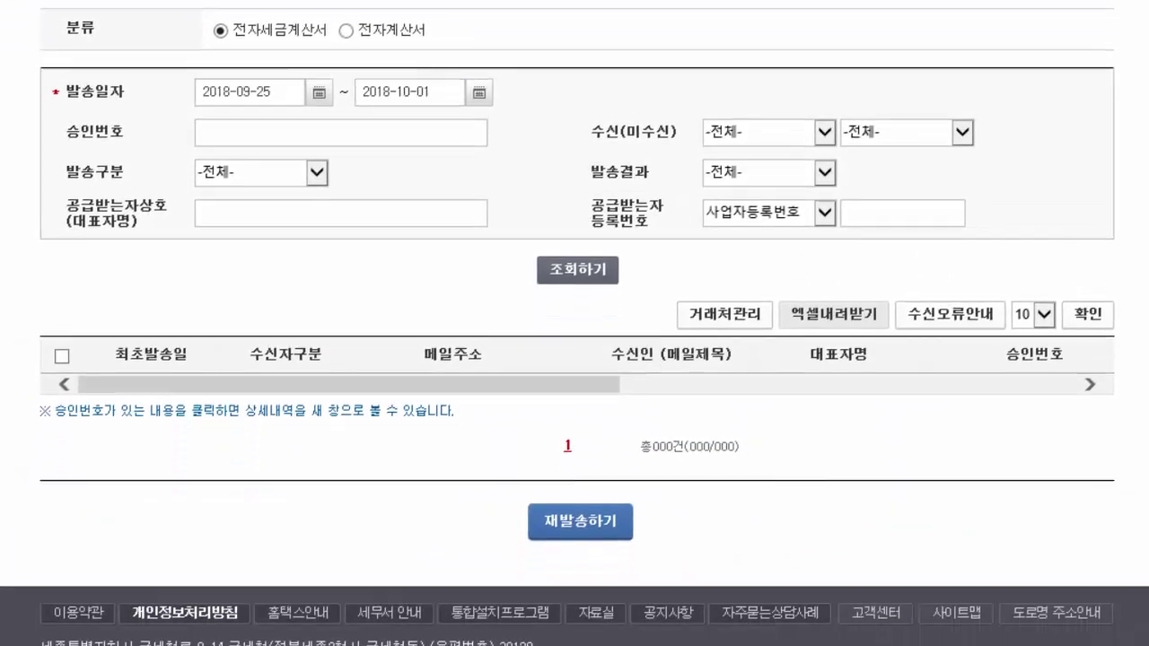
click(588, 152)
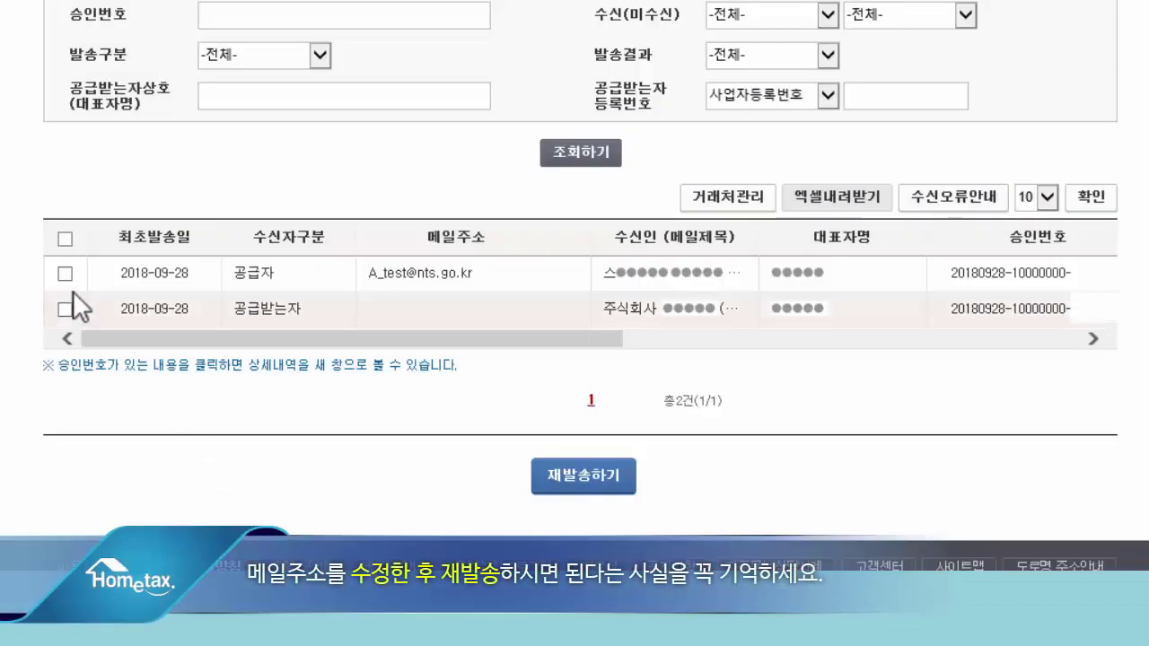
- Select the 공급자 mail entry dated 2018-09-28, resend it and acknowledge the message
click(64, 274)
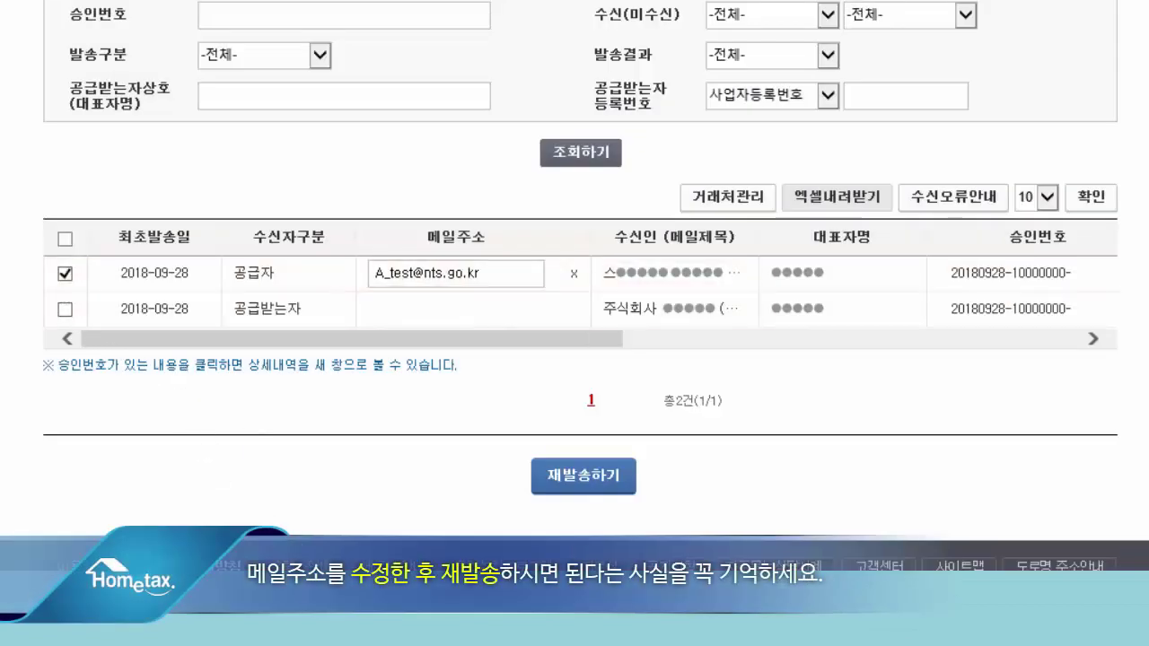
click(557, 478)
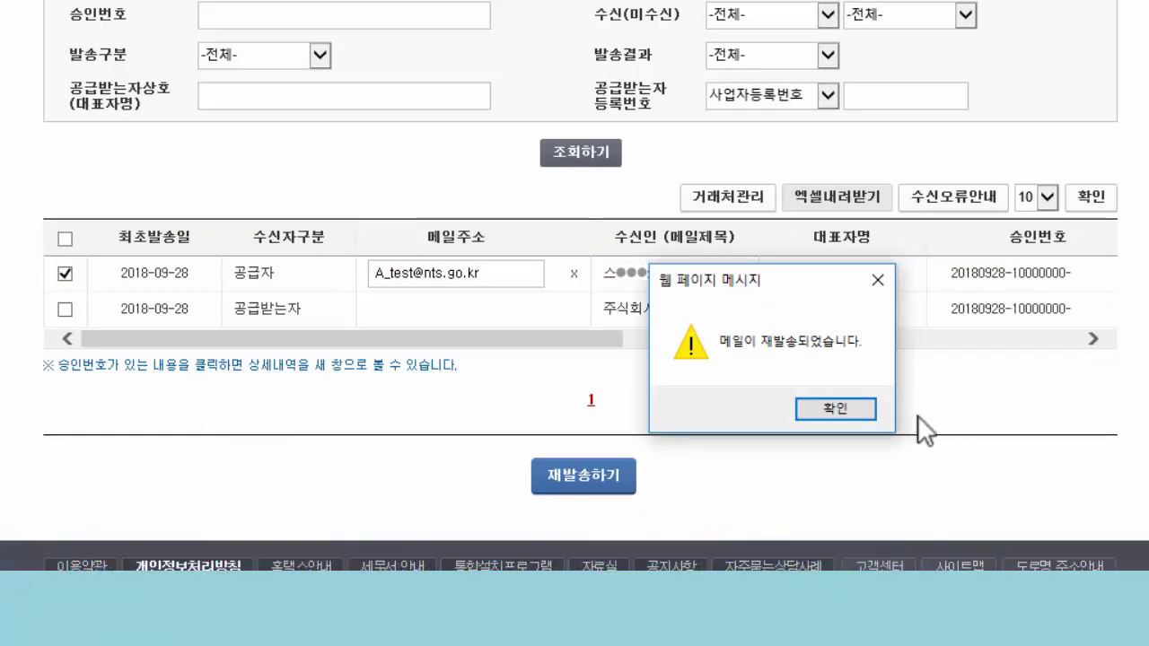
click(853, 407)
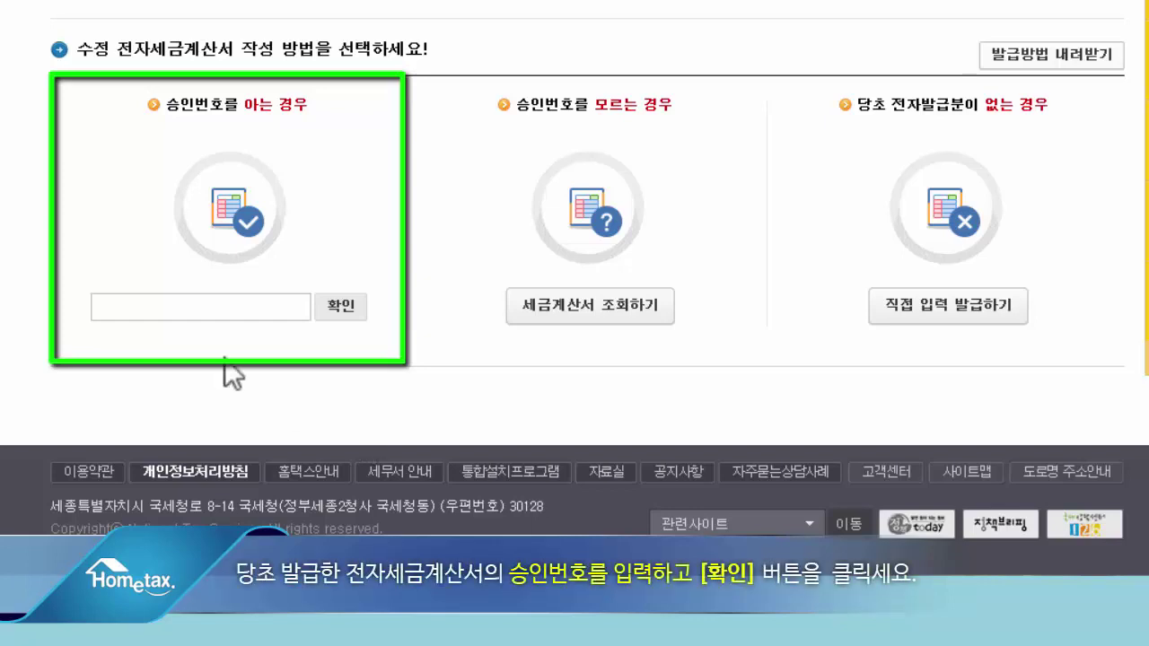
- Enter the original invoice's approval number under 승인번호를 아는 경우
click(174, 306)
key(ctrl+v)
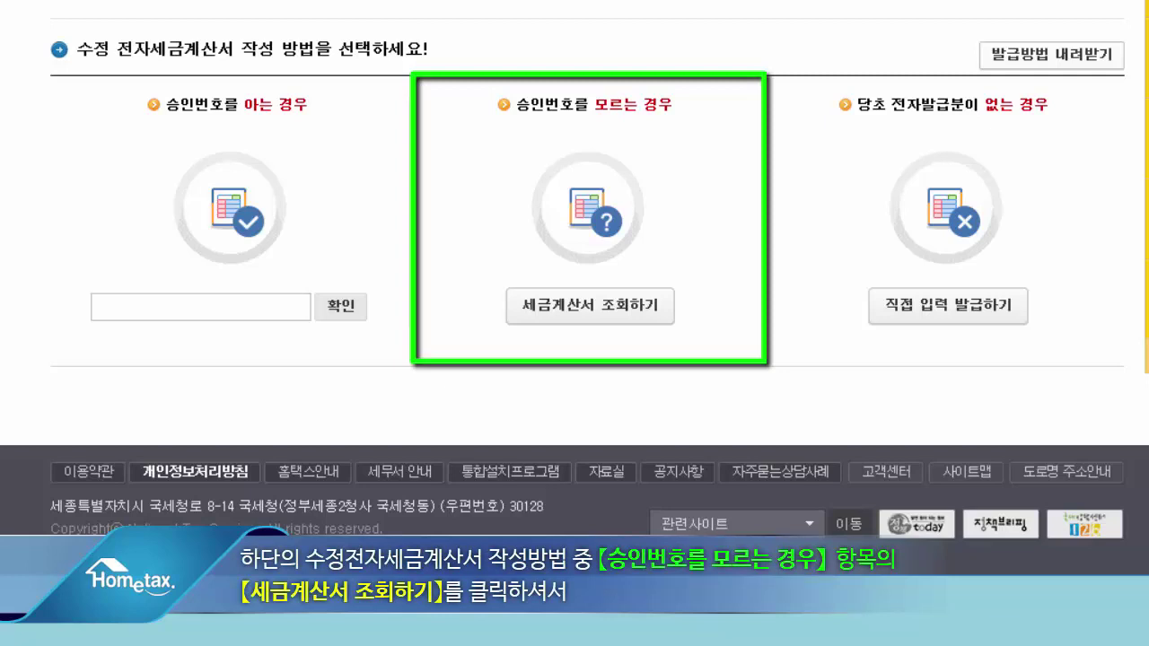
- Look up the September 2018 invoices for an unknown approval number, and start 수정세금계산서발급 for the one dated 2018-09-28
click(637, 312)
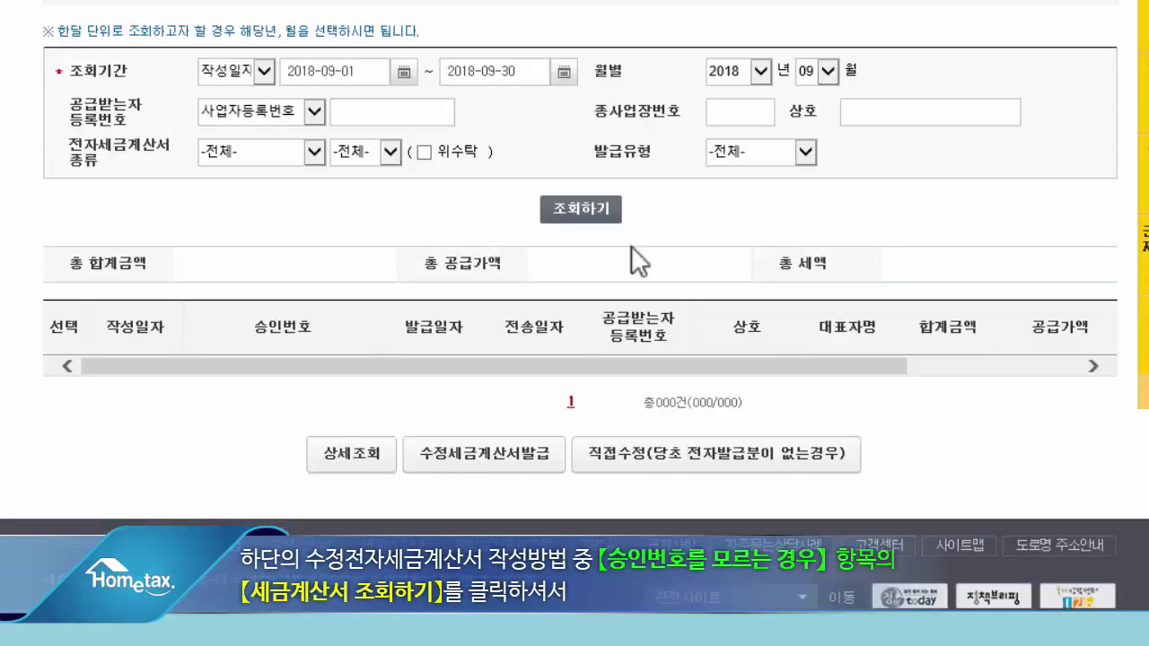
click(596, 216)
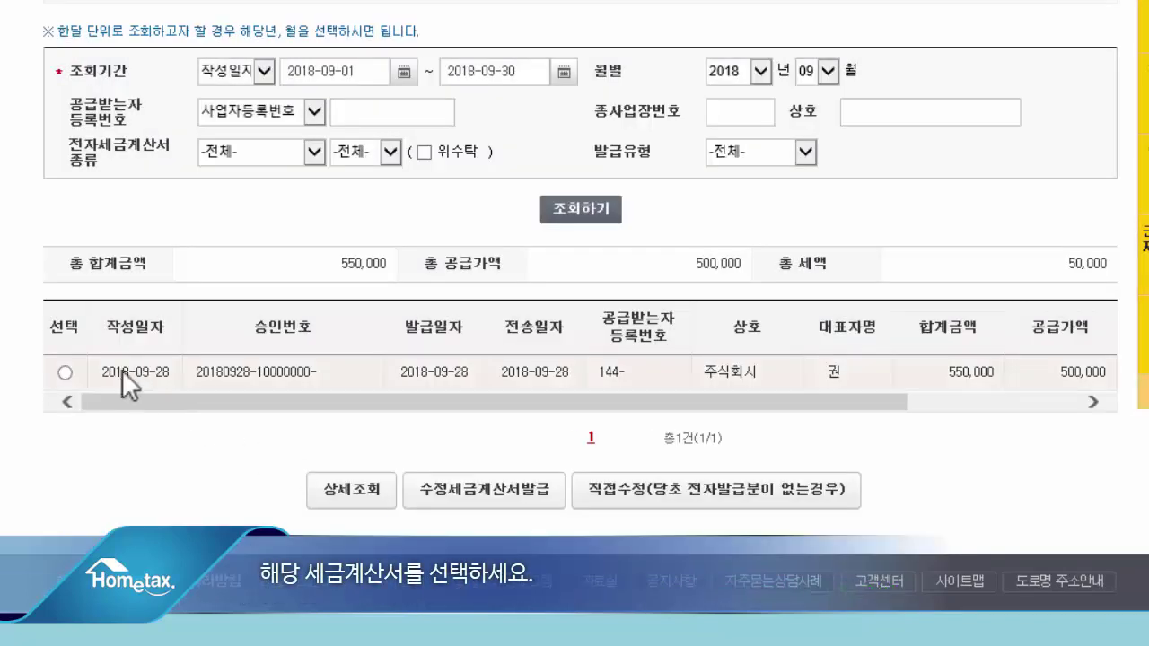
click(65, 372)
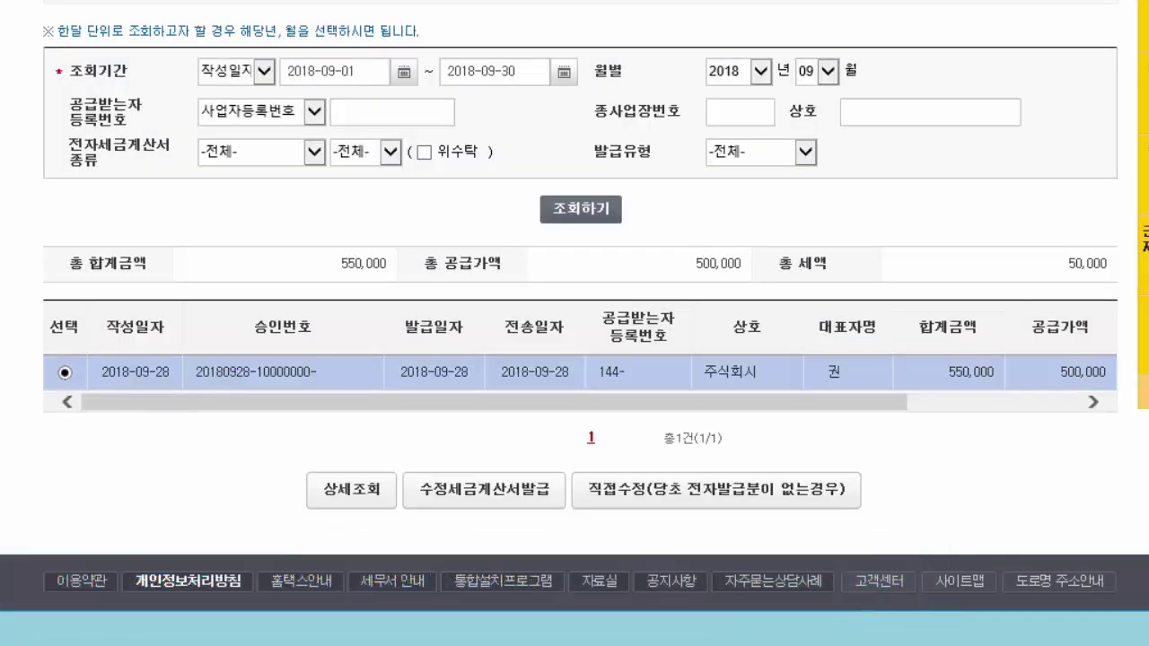
click(543, 496)
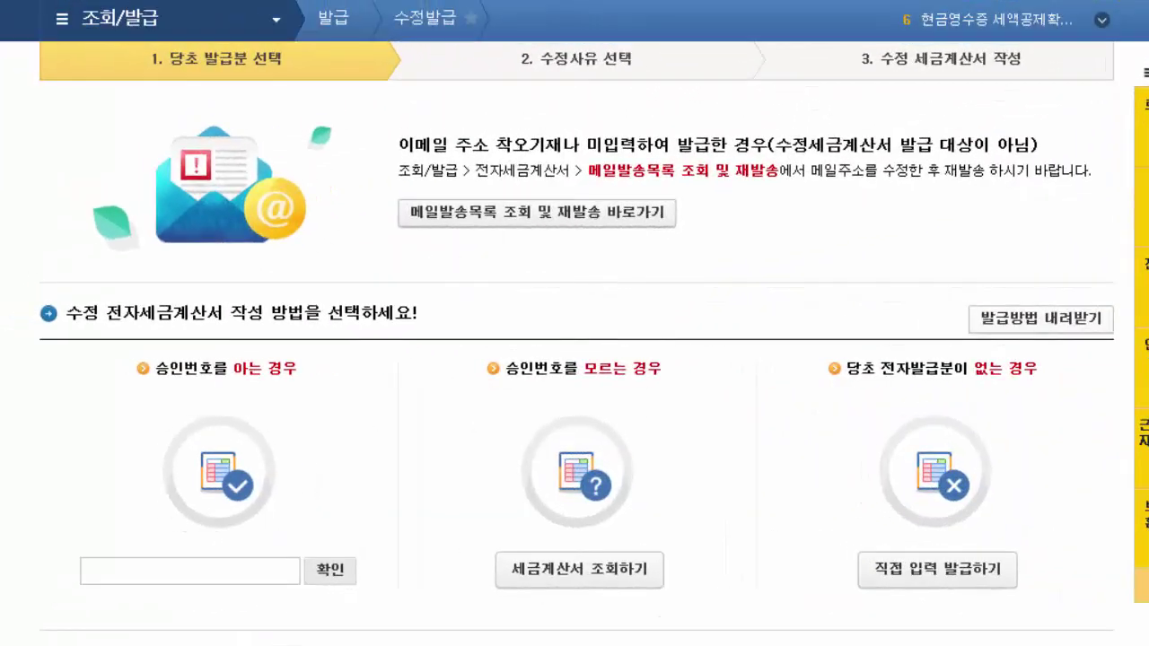
- Choose 직접 입력 발급하기 for the case without an original electronic invoice and accept writing the amended invoice directly
scroll(574, 269, down, 3)
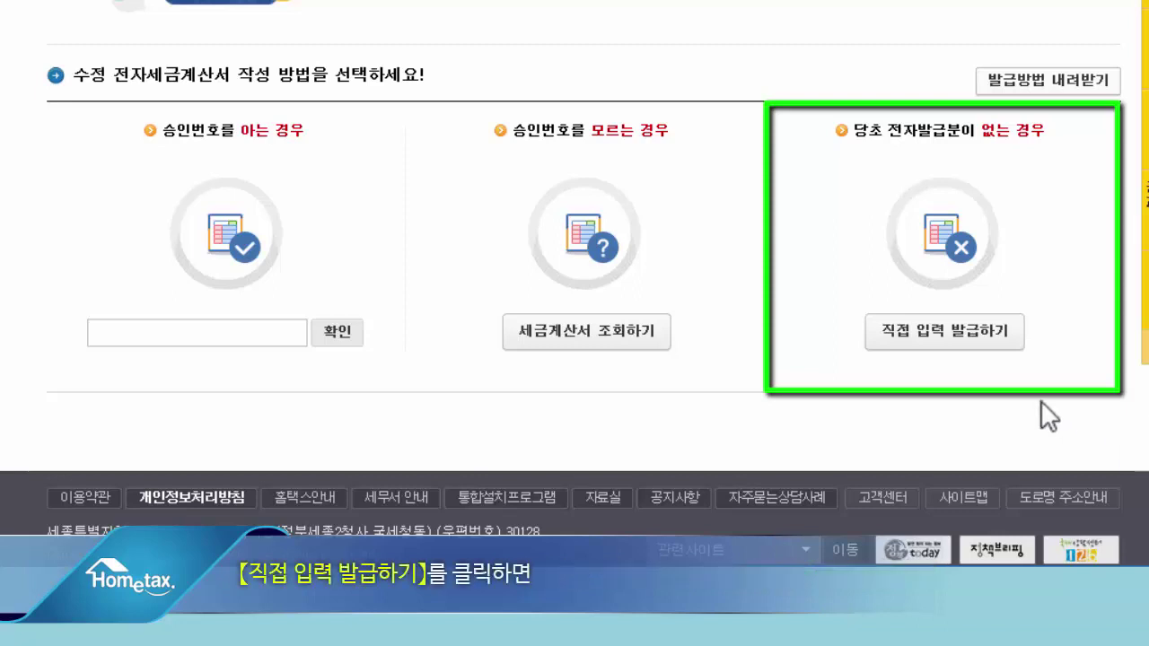
click(916, 339)
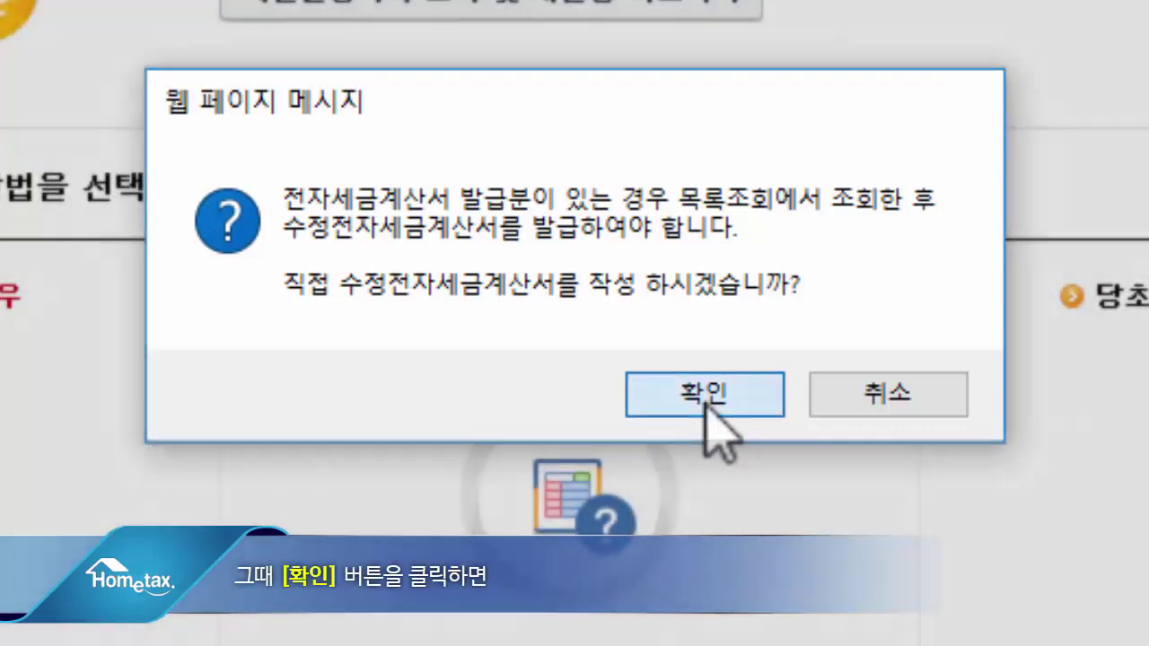
click(714, 400)
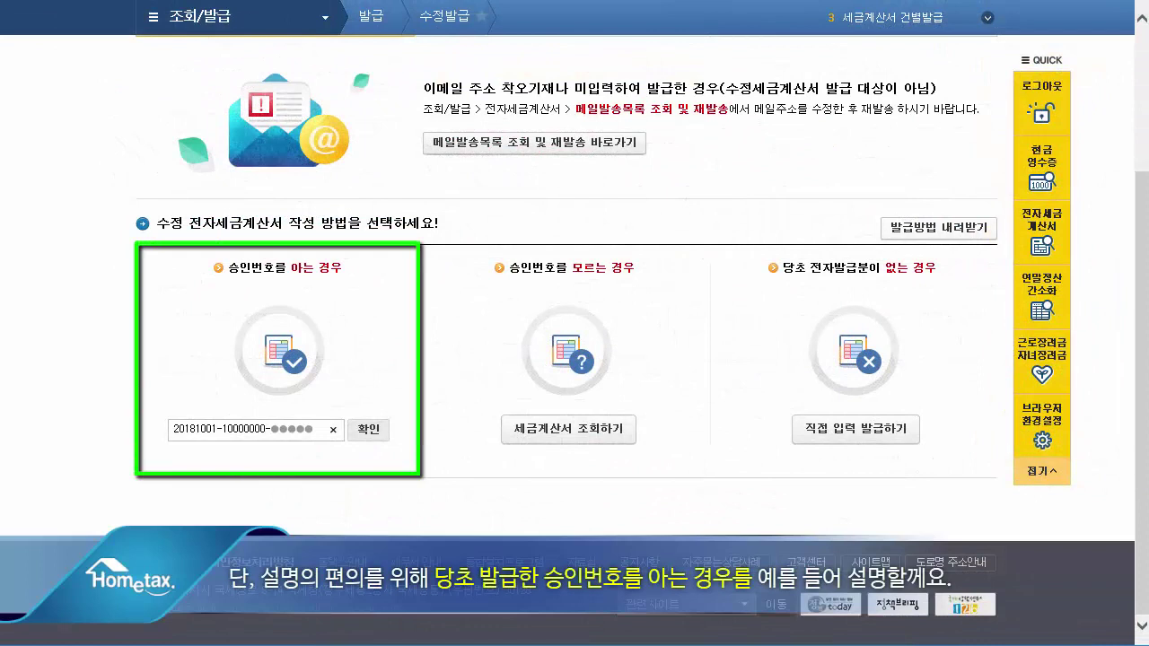
- Submit the known approval number of the original invoice and choose 기재사항 착오정정 등 as the amendment reason
click(373, 431)
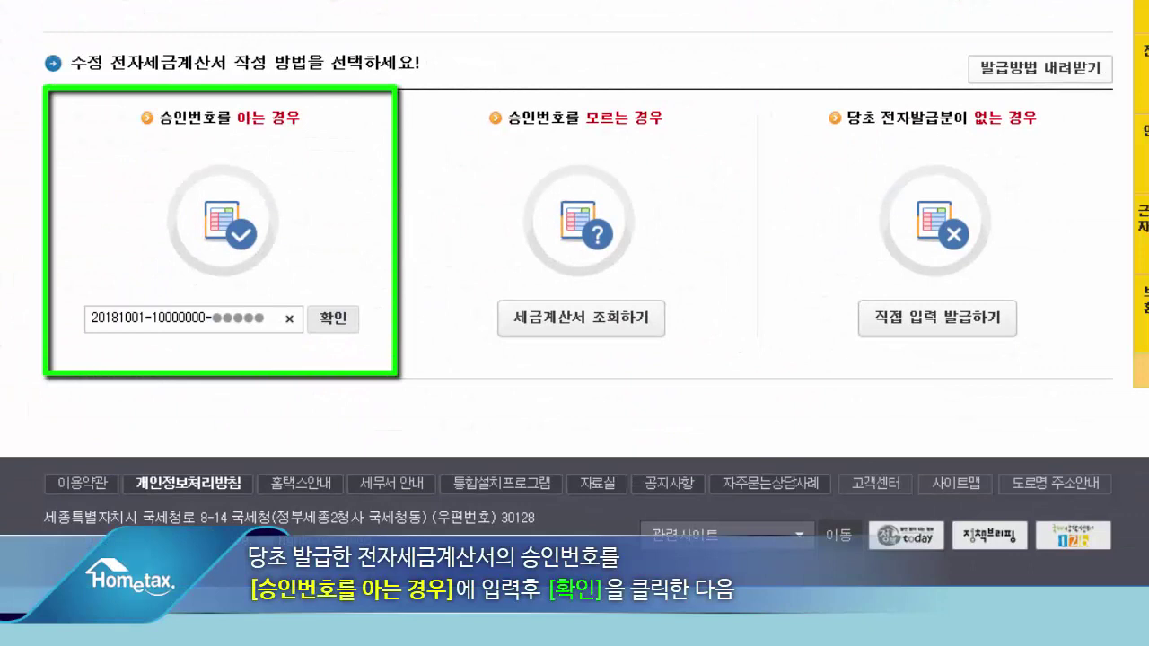
click(335, 319)
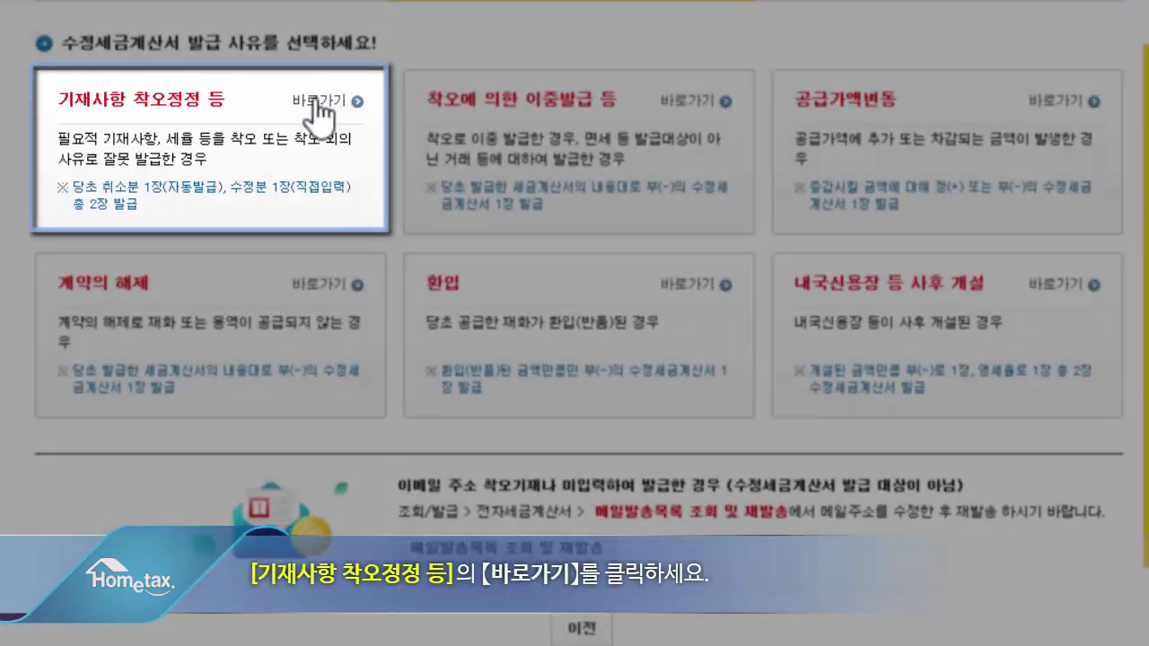
click(318, 101)
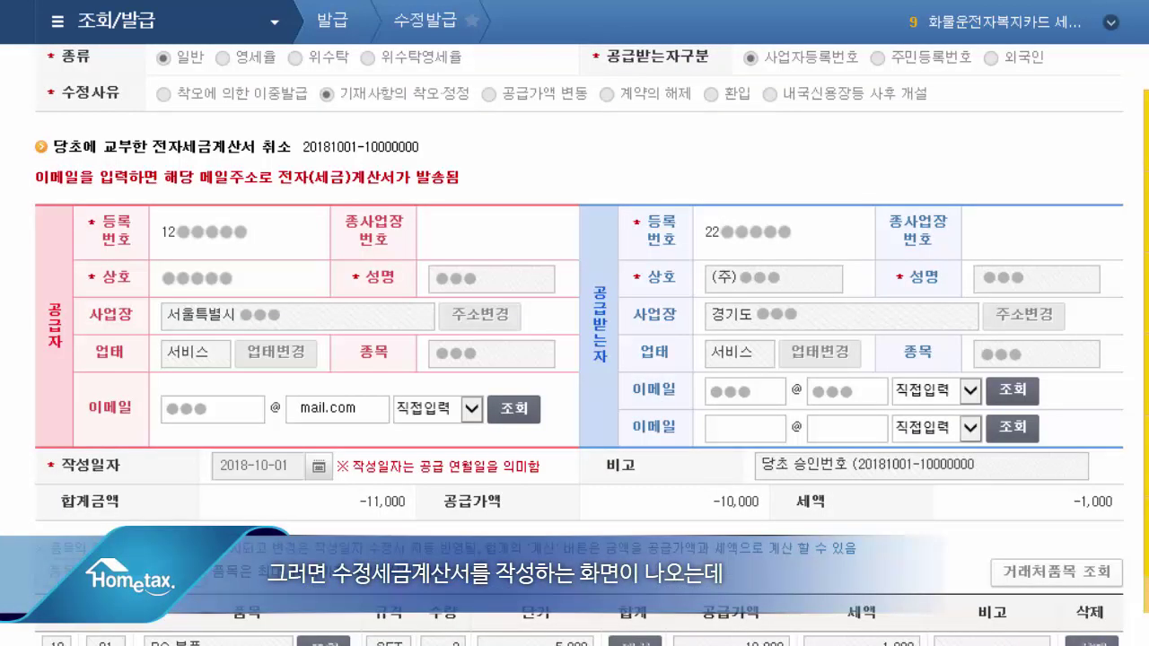
- In the newly written invoice, set the 작성일자 to 2018-10-02 and the day of the PC 부품 item to 02
scroll(578, 345, down, 1)
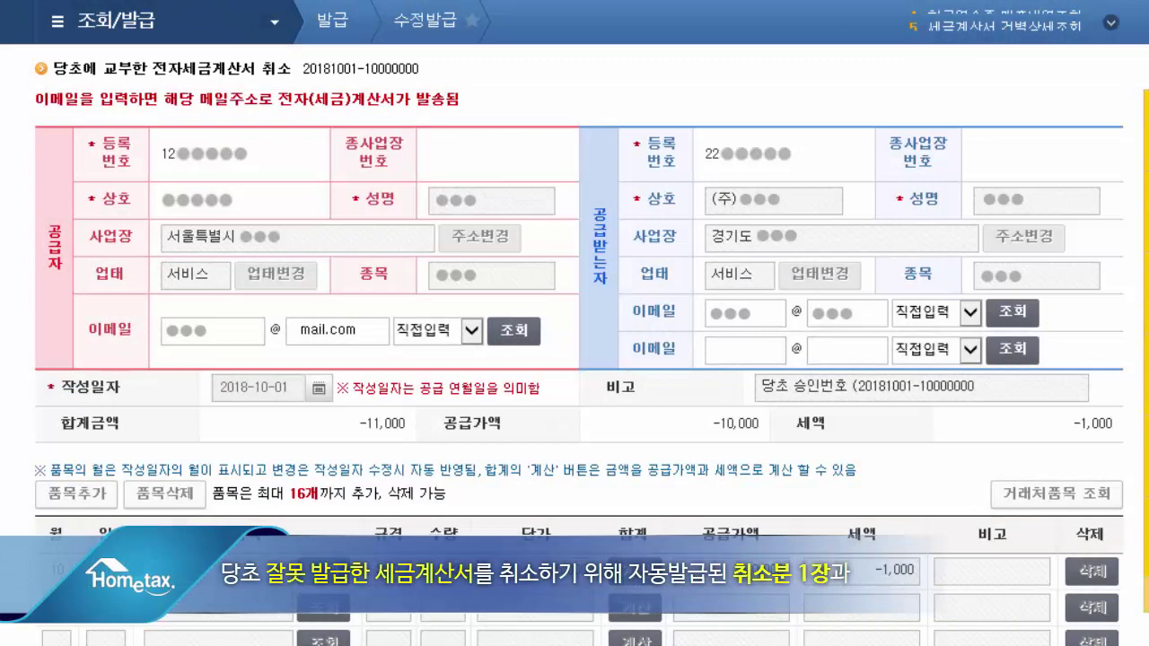
scroll(579, 345, down, 7)
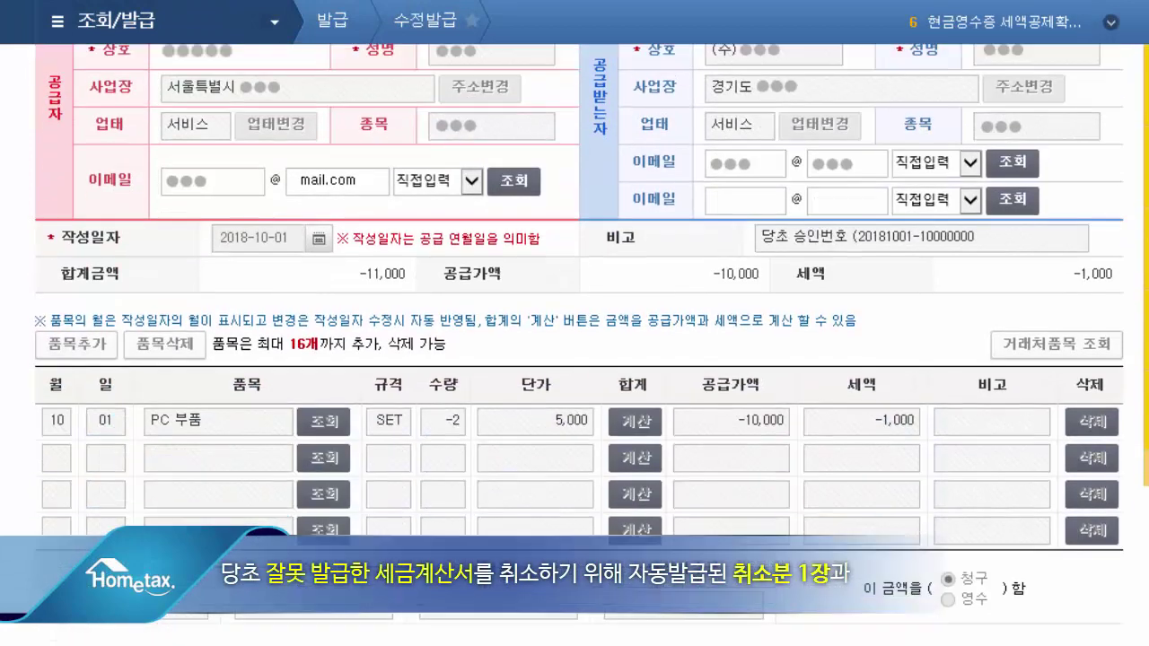
scroll(578, 344, down, 2)
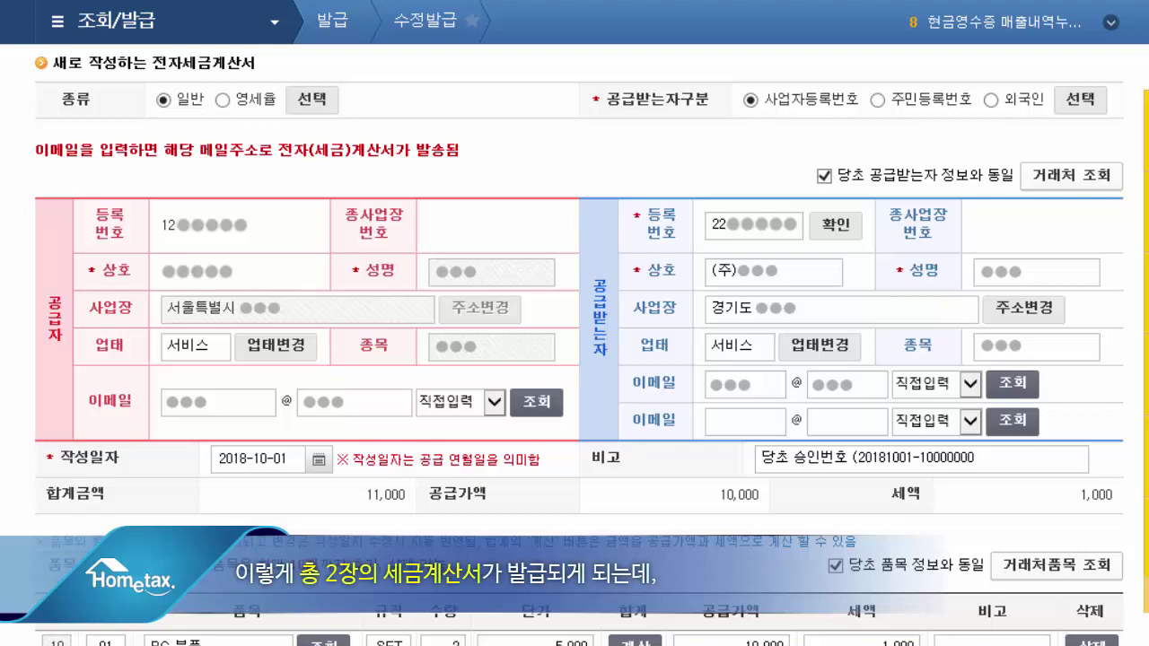
scroll(574, 359, down, 3)
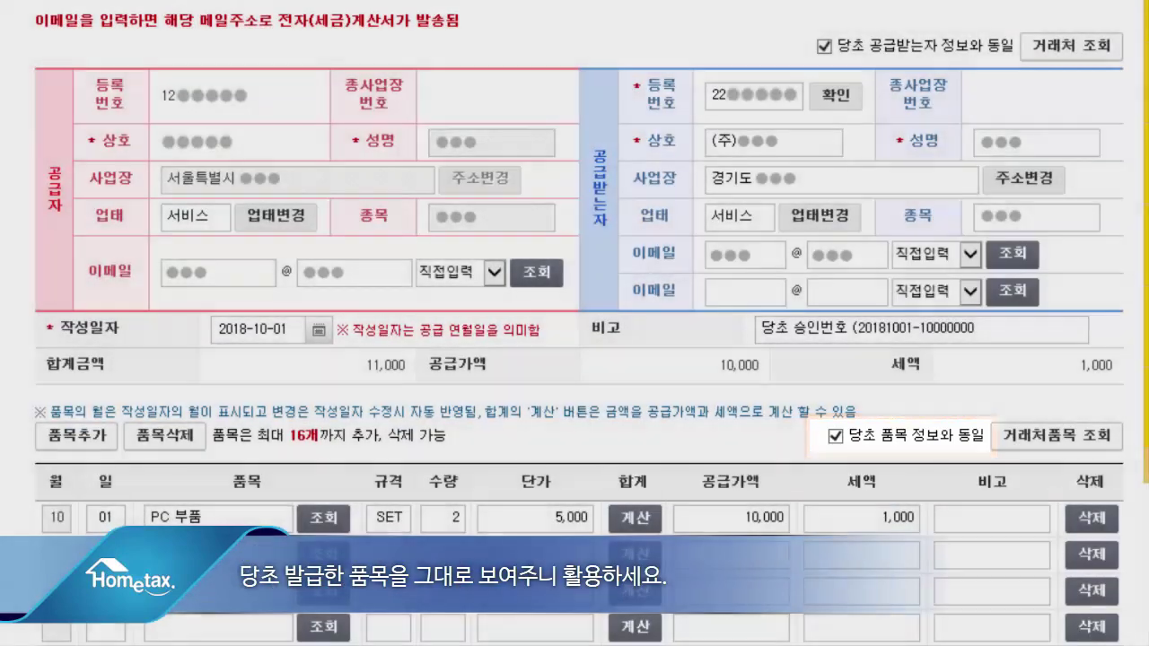
scroll(575, 324, down, 3)
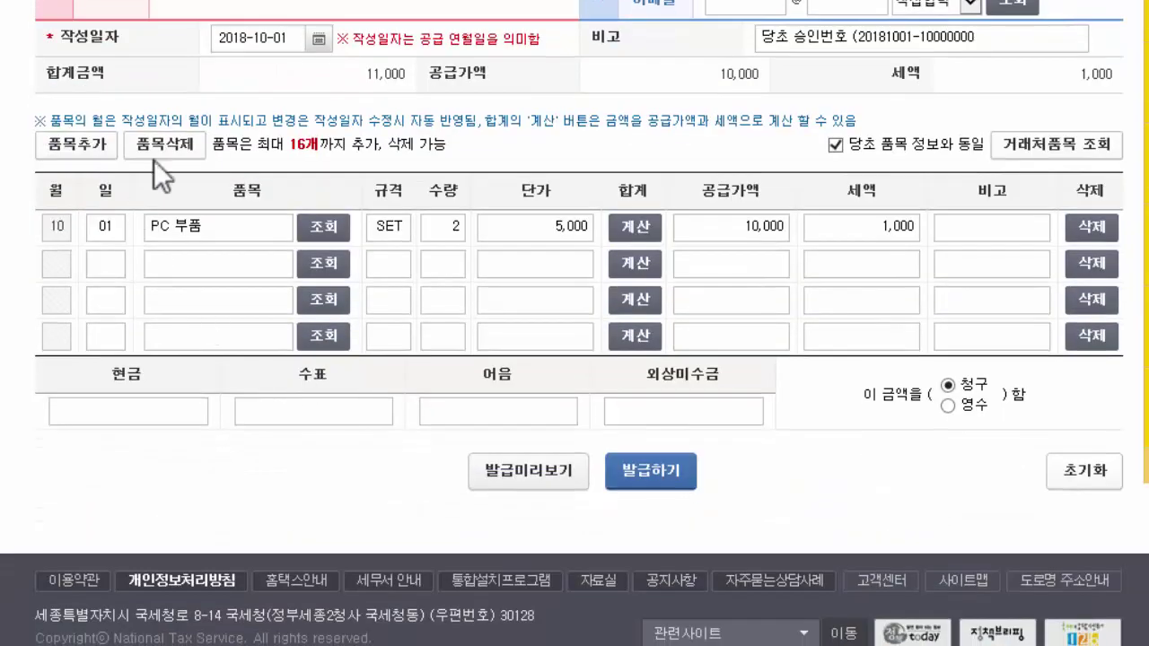
click(319, 39)
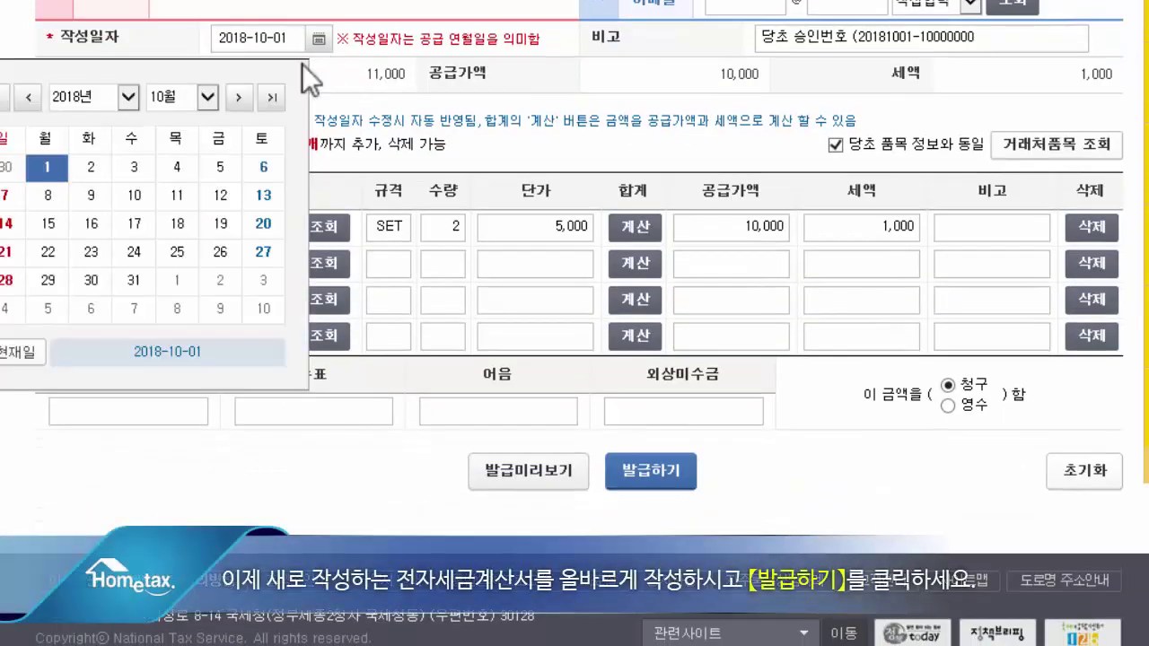
click(92, 169)
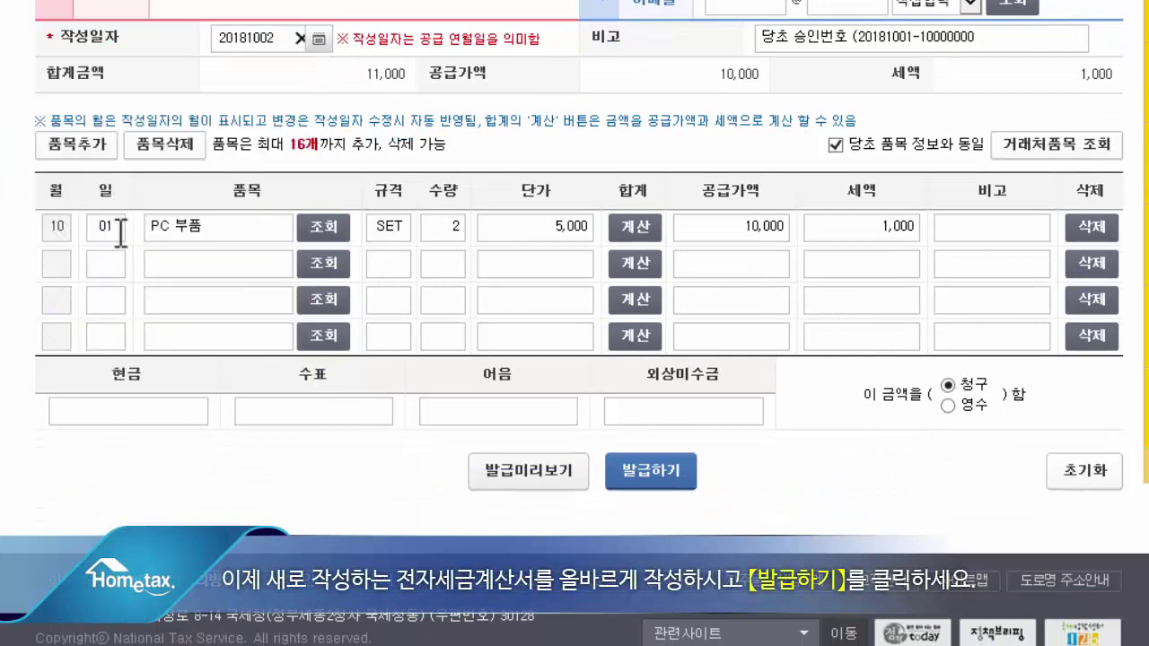
double_click(114, 228)
text(02)
- Submit the amended invoice for issue, accepting the identical supply value and approving the 수정전자세금계산서 summary
click(664, 490)
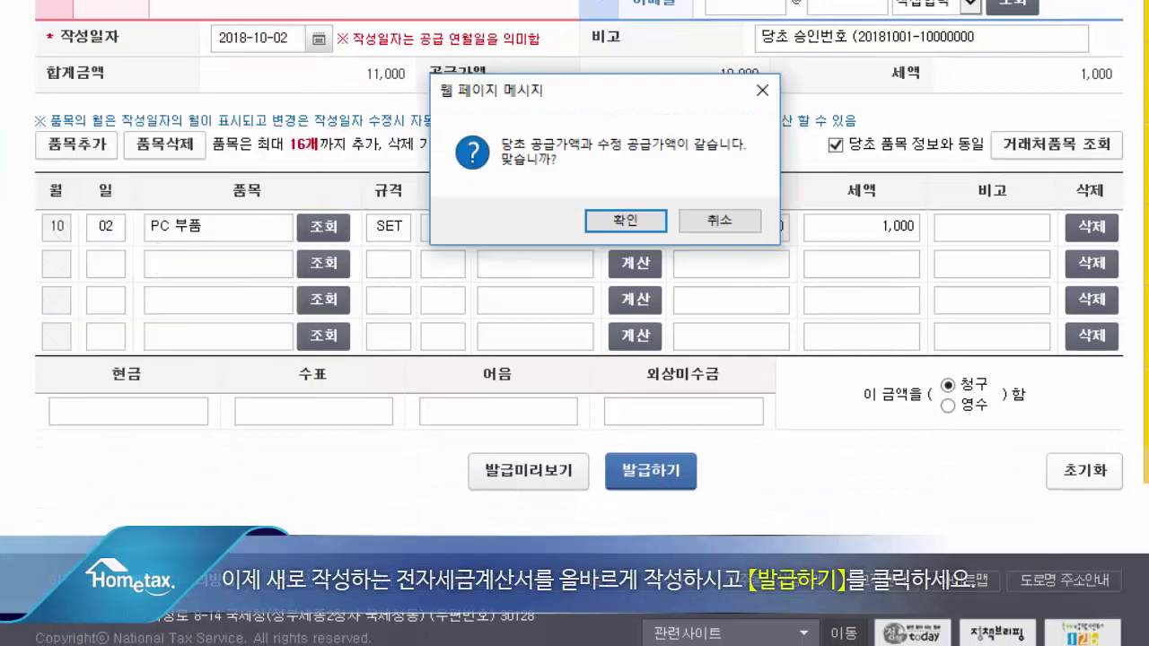
click(623, 223)
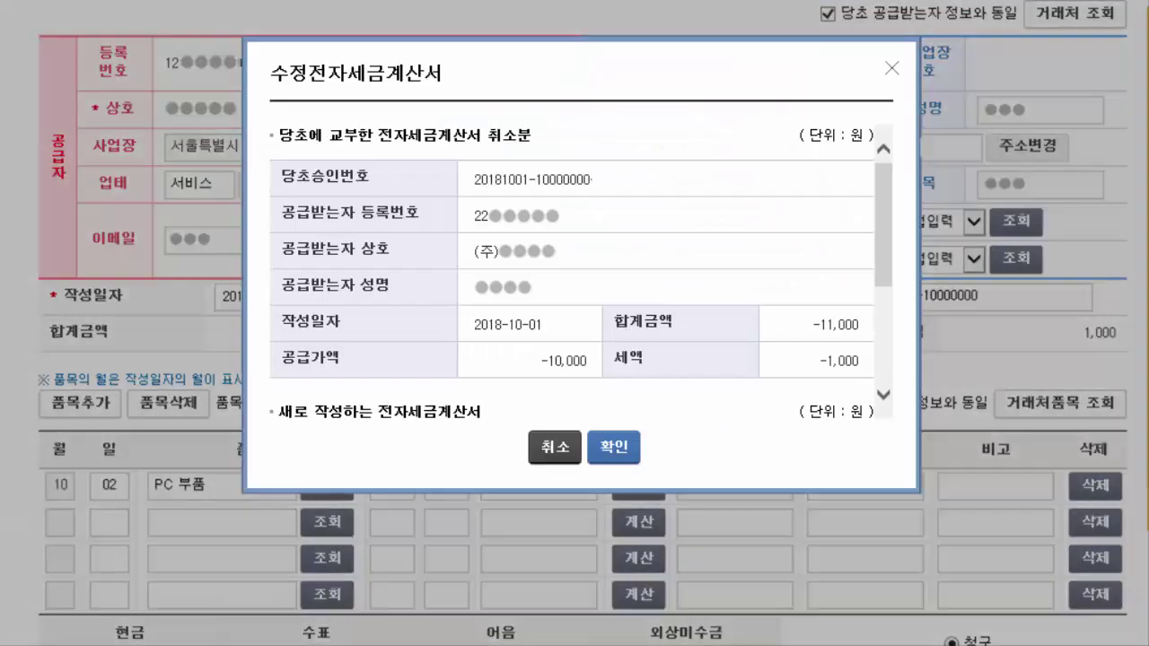
scroll(581, 269, down, 3)
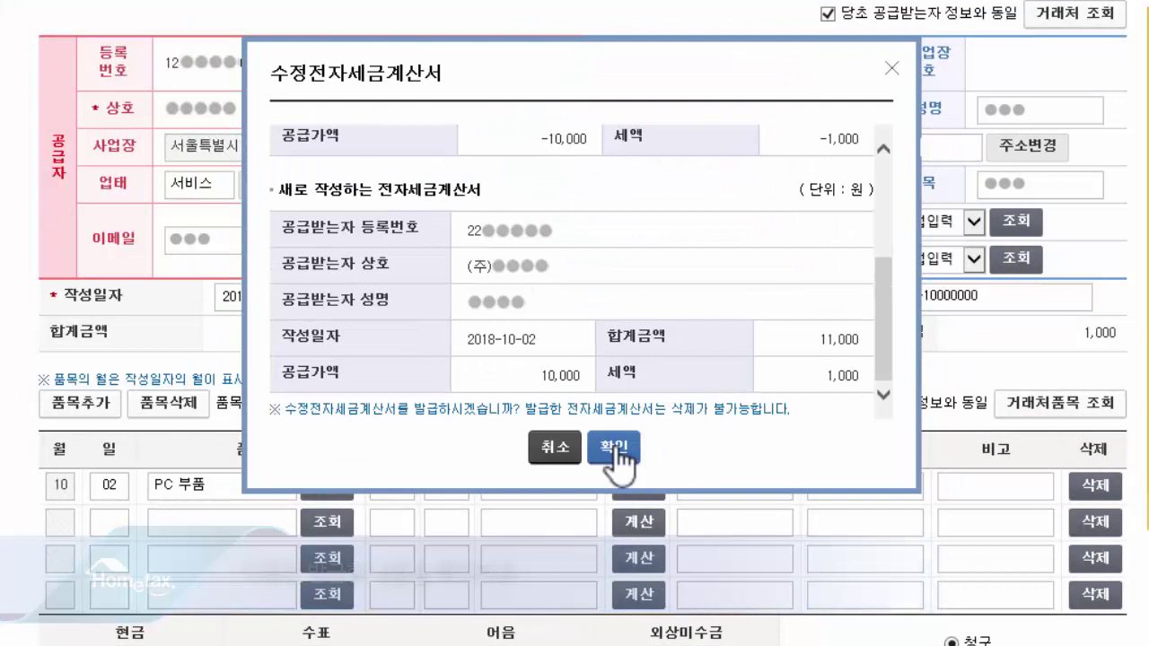
click(614, 447)
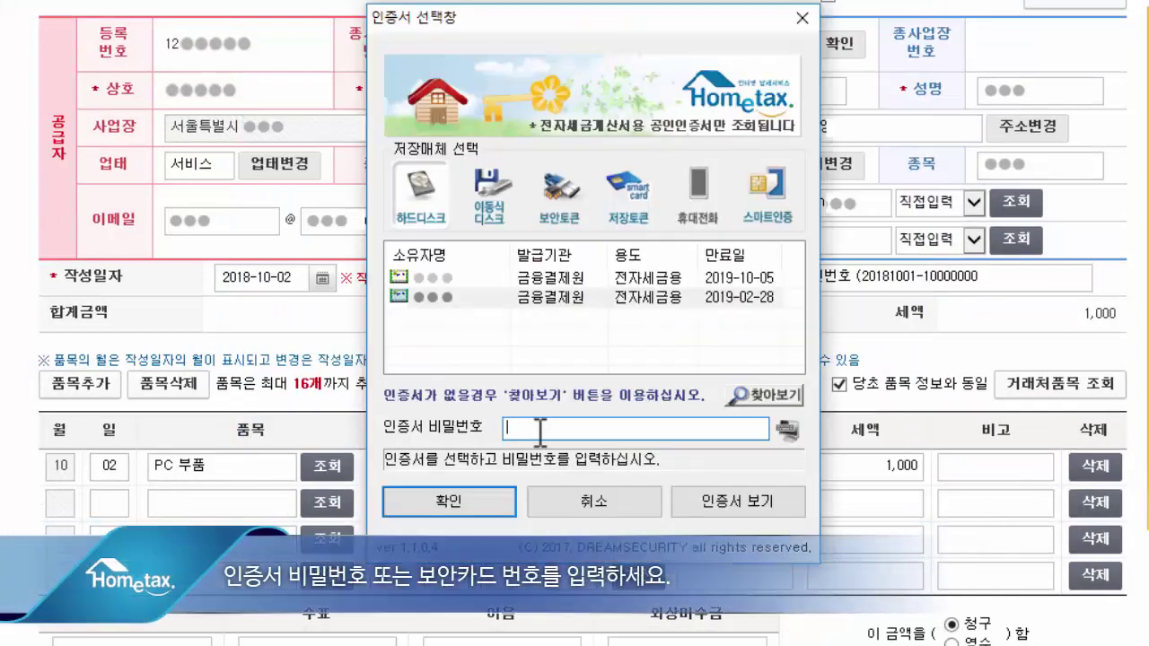
- Authorize the 기재사항 착오정정 issue with the certificate password and confirm sending the invoice e-mails
text(●●●●●●●●●●●●)
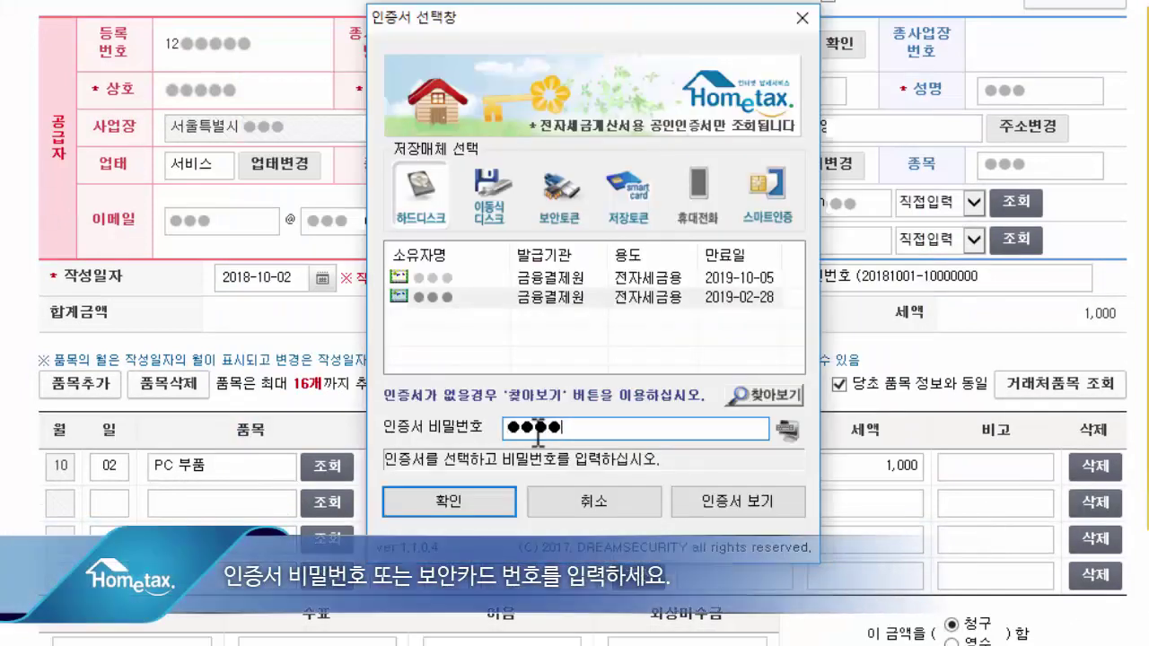
key(Return)
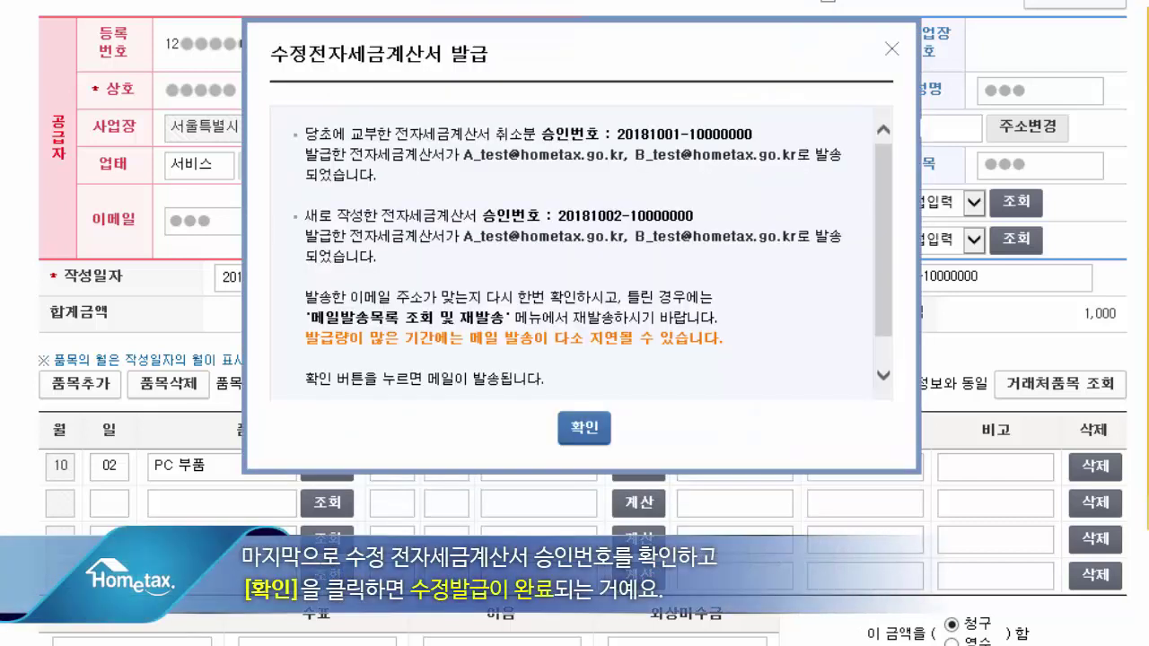
click(608, 429)
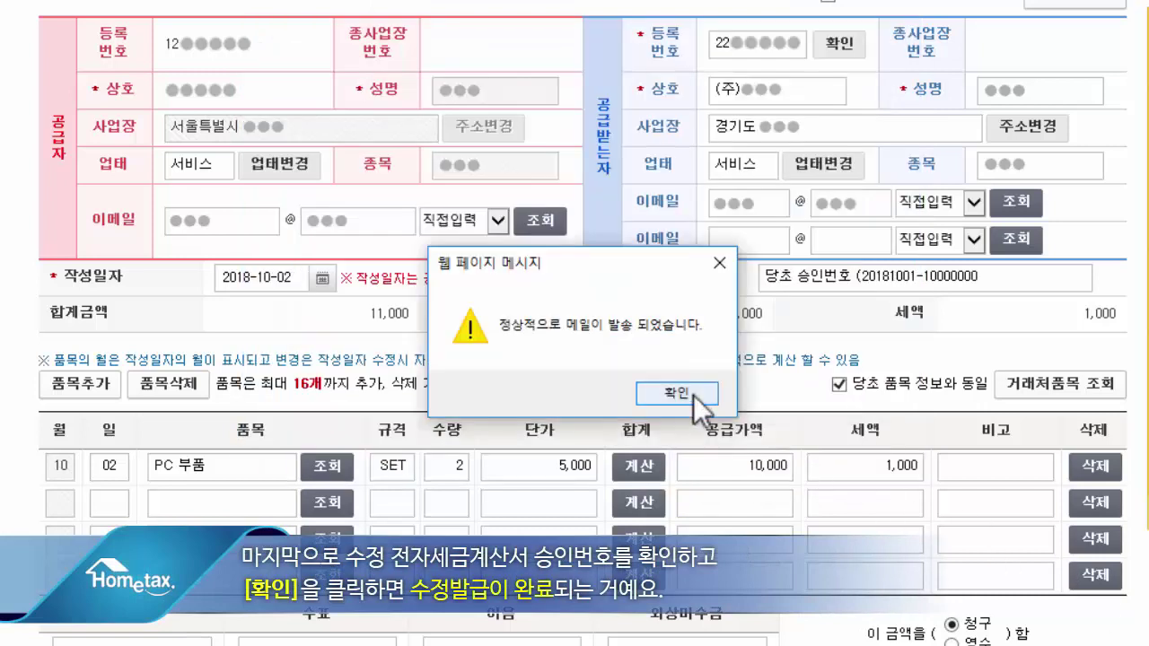
click(694, 395)
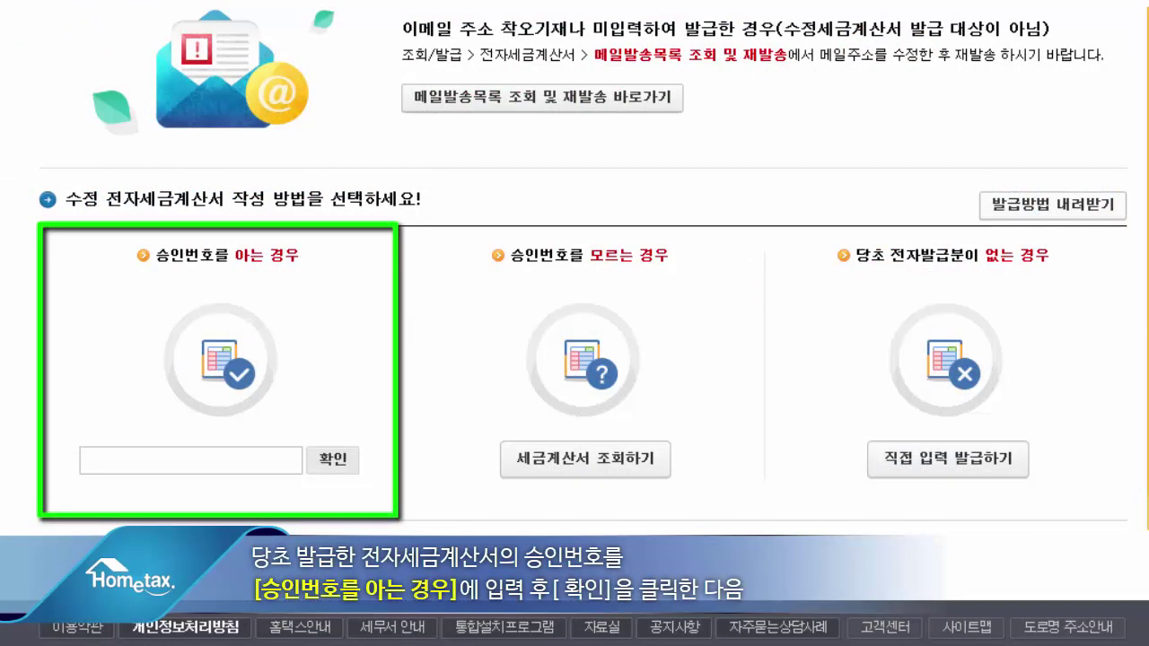
- Submit the original invoice's approval number under 승인번호를 아는 경우 and choose 착오에 의한 이중발급 등 as the amendment reason
key(ctrl+v)
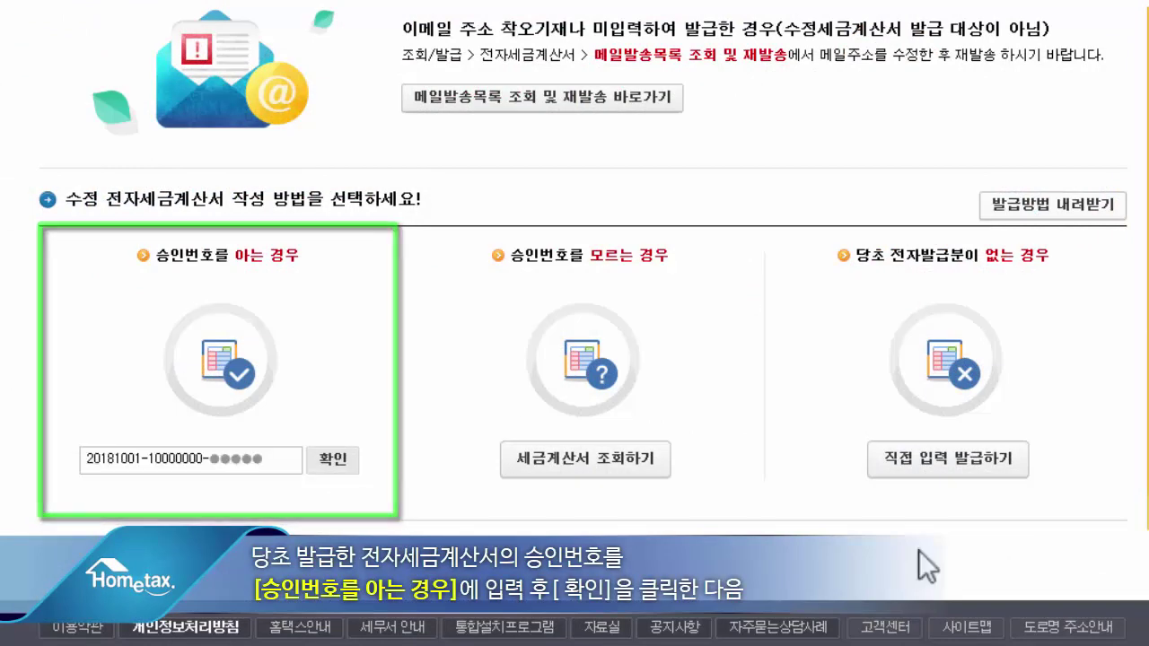
click(334, 458)
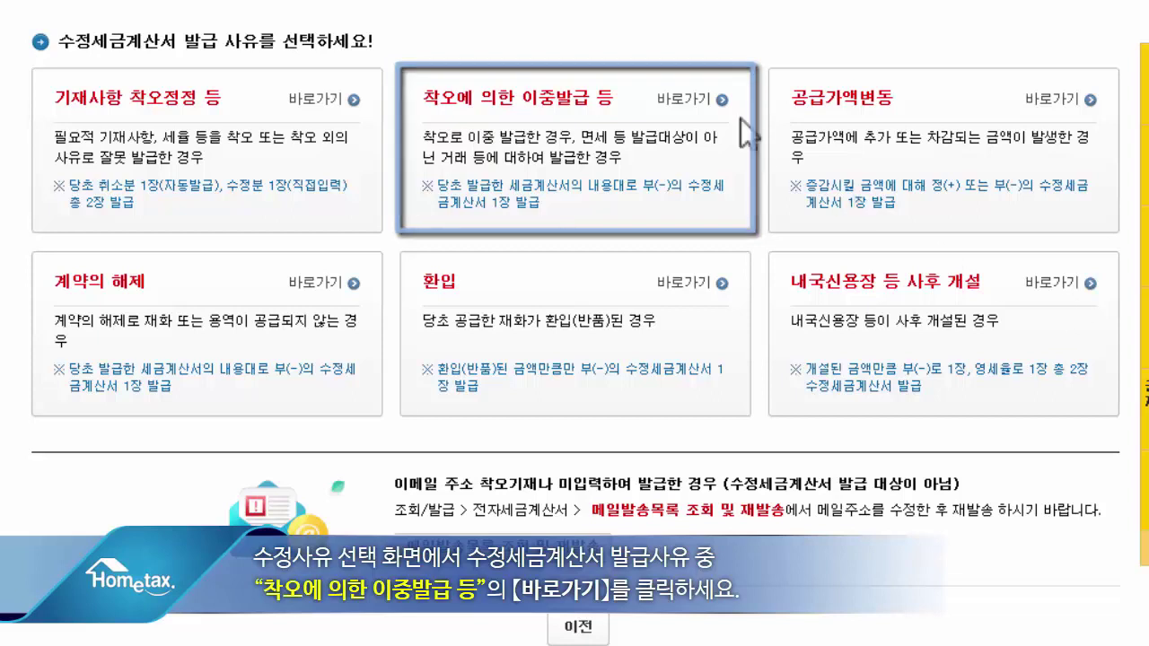
click(691, 100)
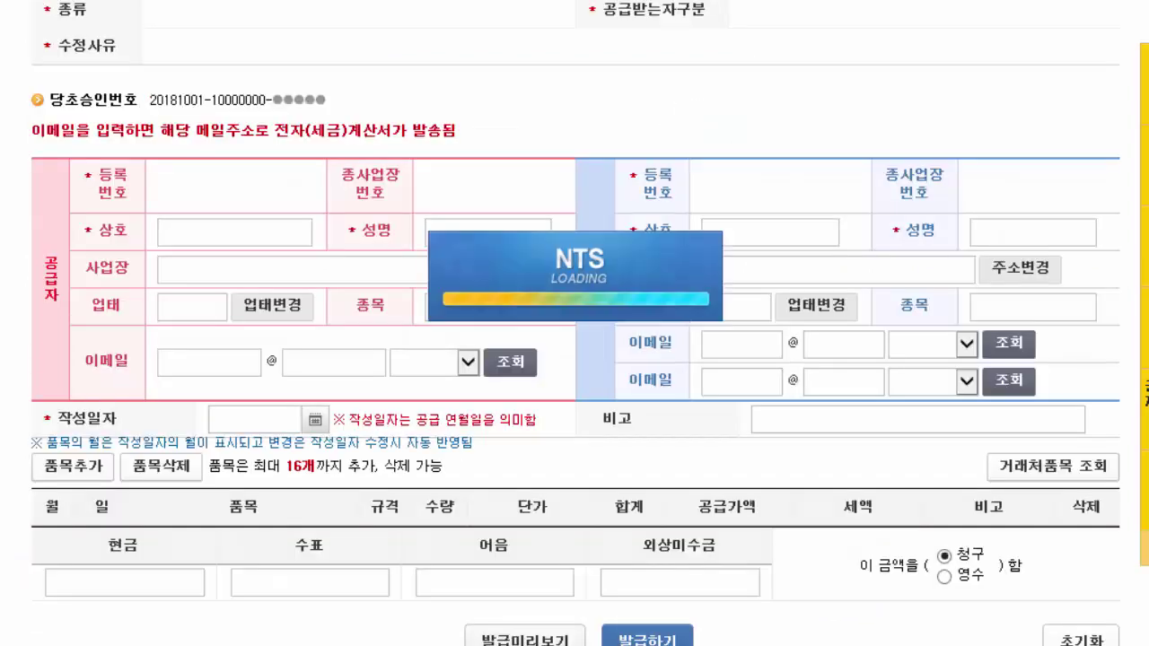
- Submit the negative duplicate-issue invoice for PC 부품 and approve its 수정전자세금계산서 summary
scroll(574, 359, down, 2)
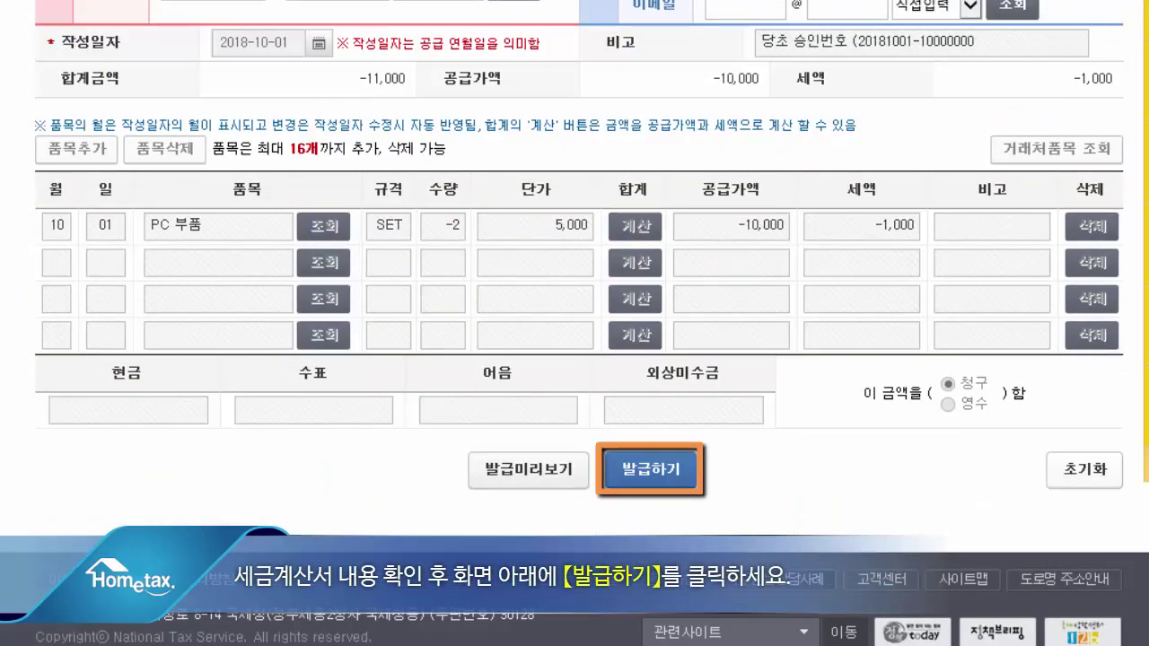
click(684, 480)
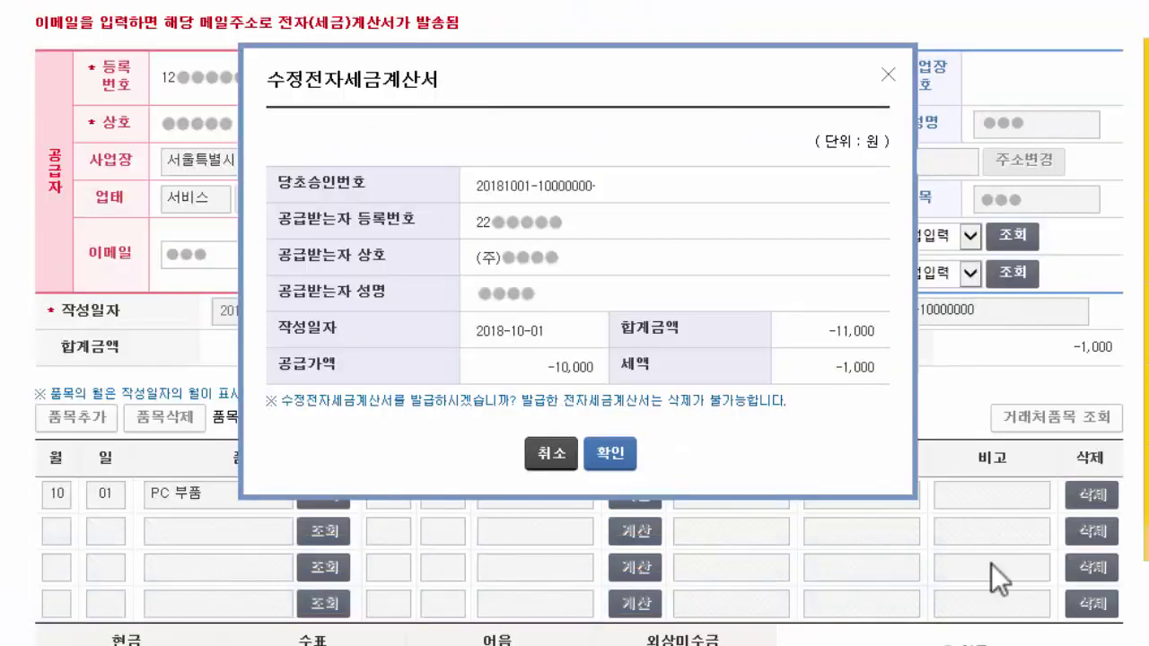
click(616, 449)
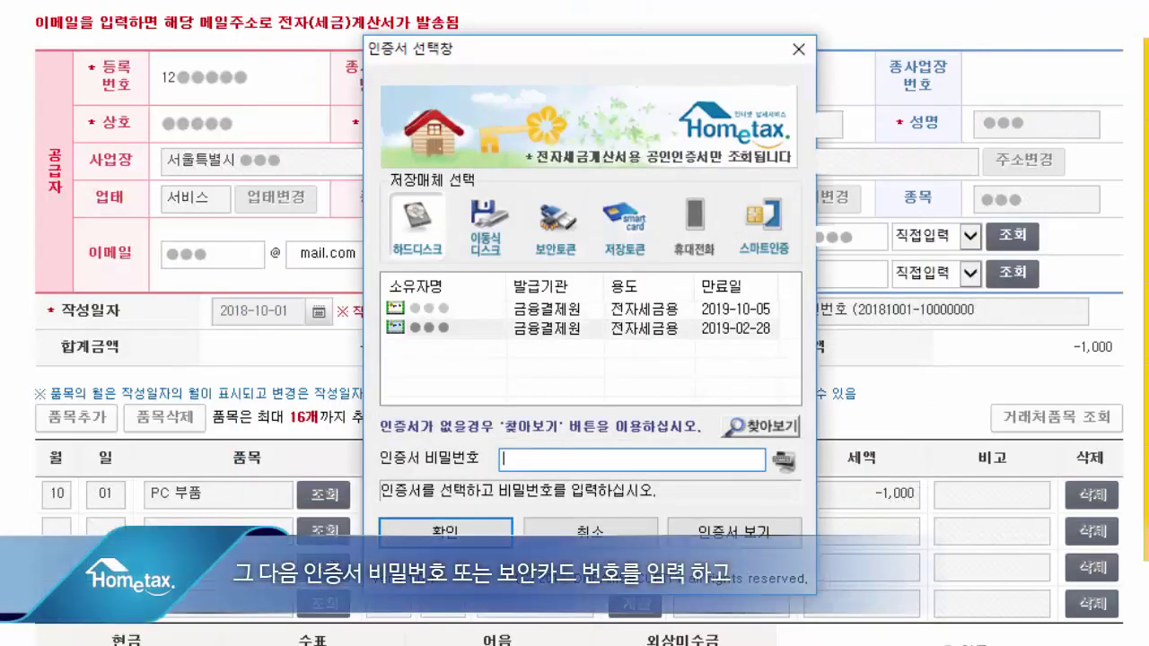
- Enter the certificate password to issue the duplicate-issue amendment, and confirm sending its e-mail
text(******)
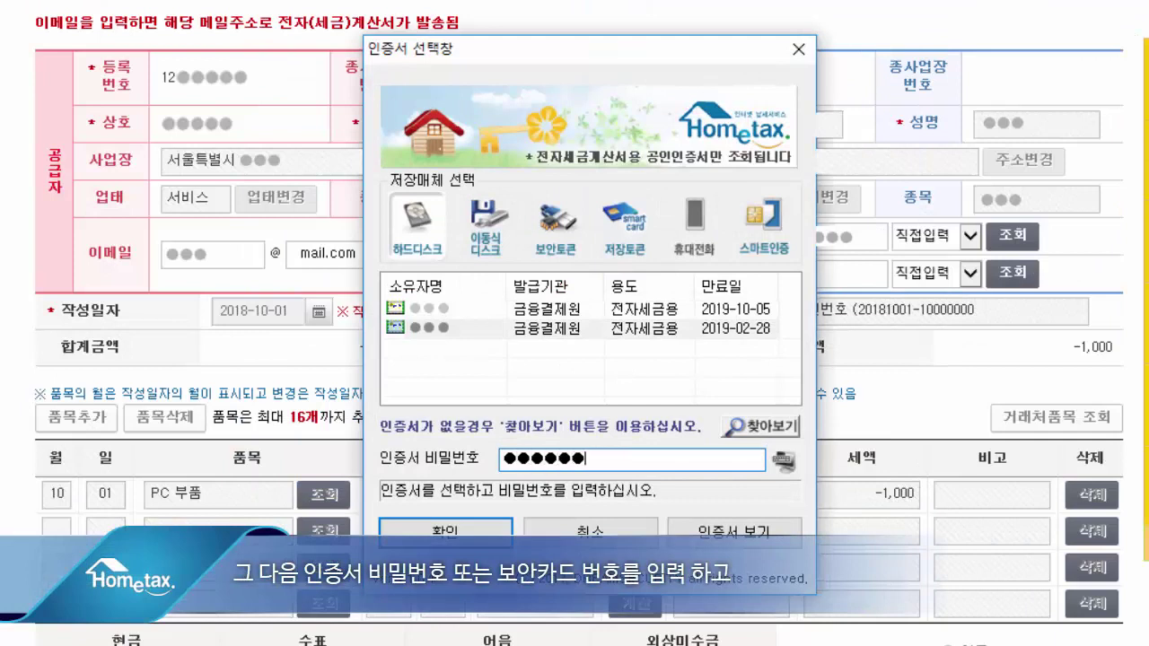
text(***)
key(Return)
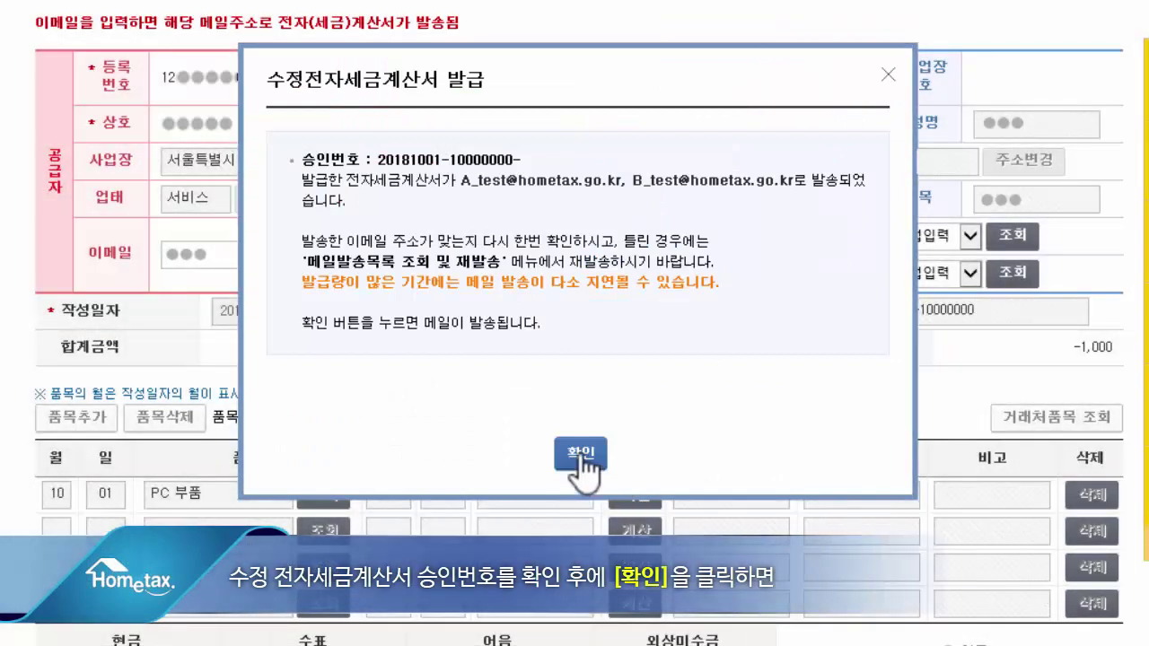
click(581, 455)
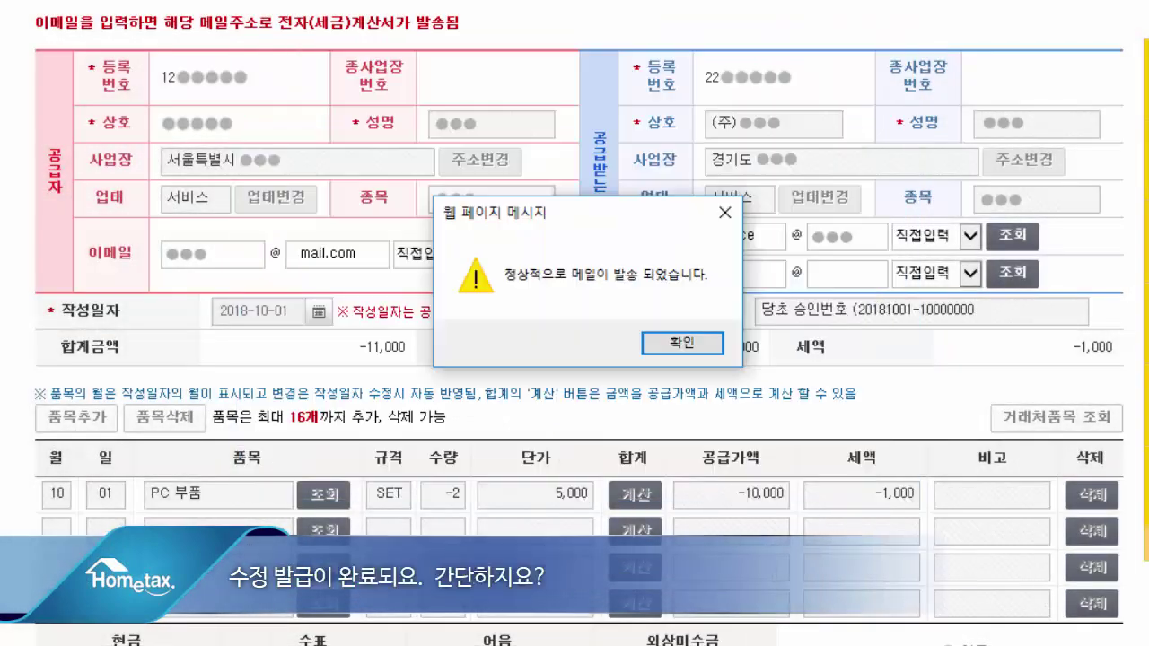
click(709, 345)
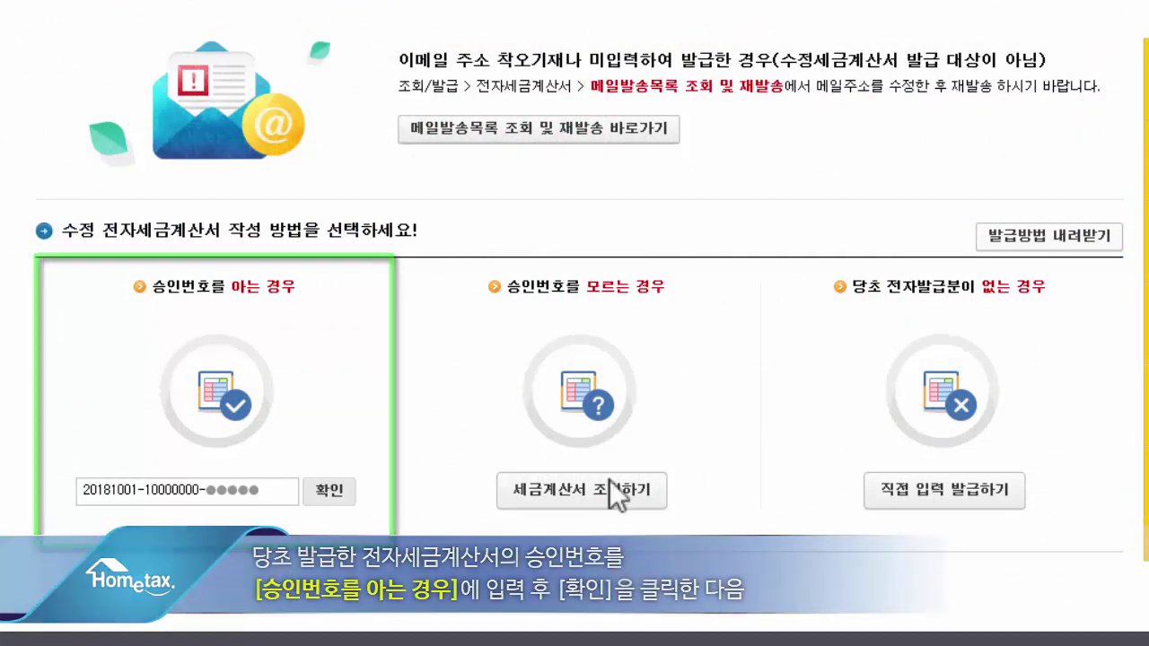
- Submit the original invoice's approval number, choose 공급가액변동 as the amendment reason and select 증가 for the supply value
click(334, 492)
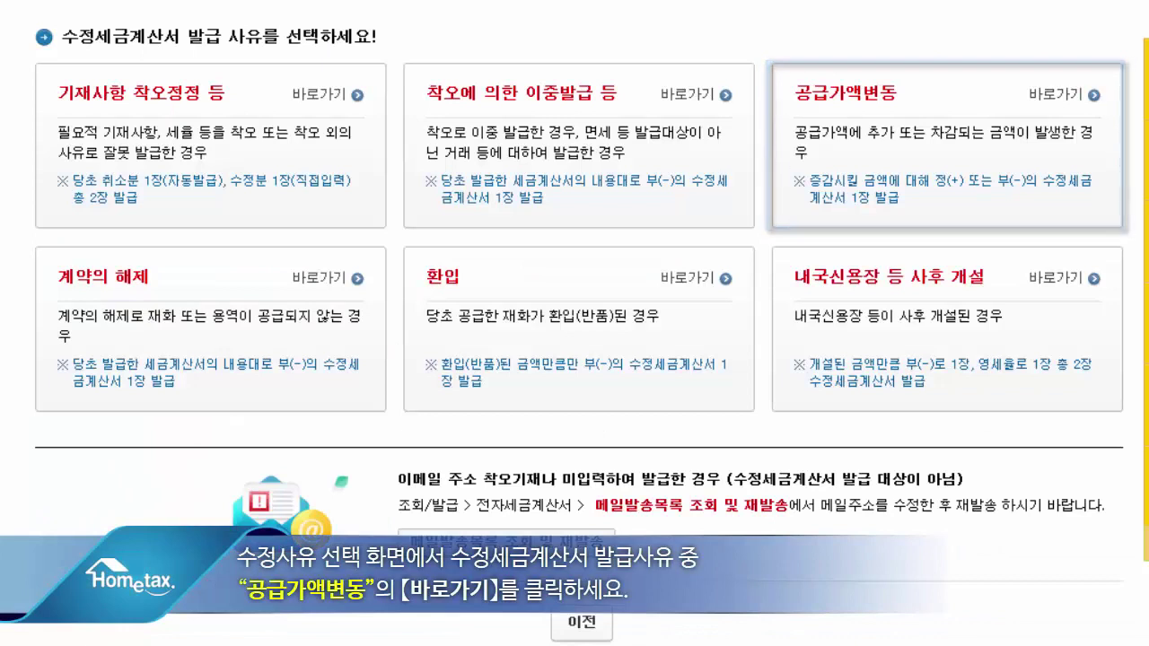
click(1060, 95)
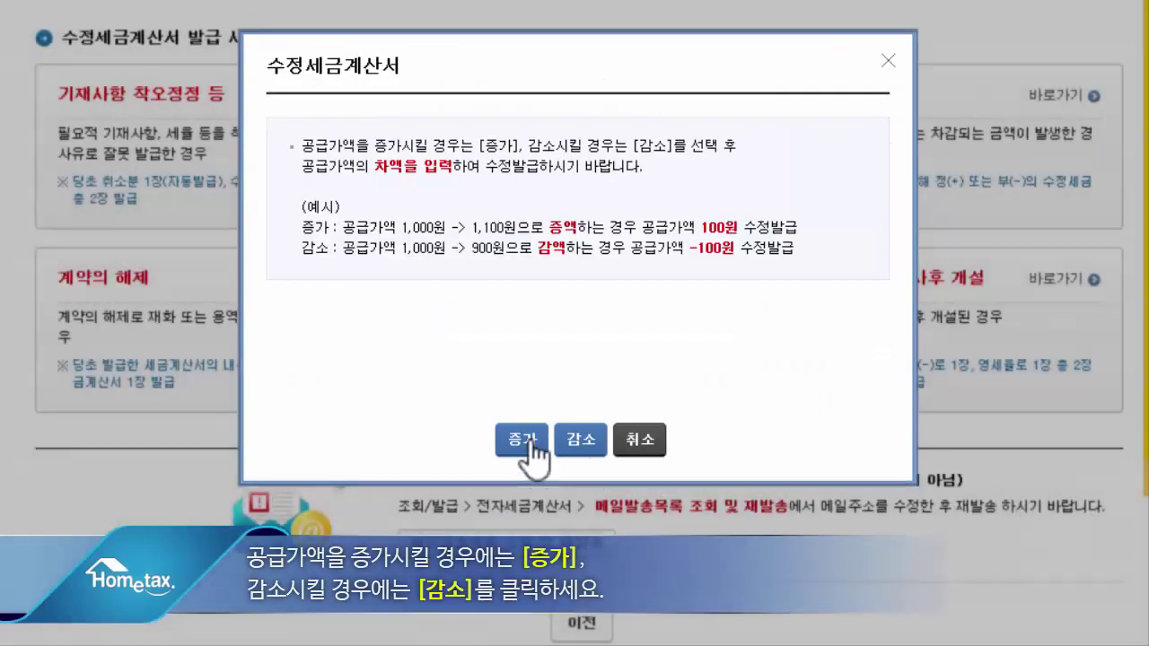
click(524, 440)
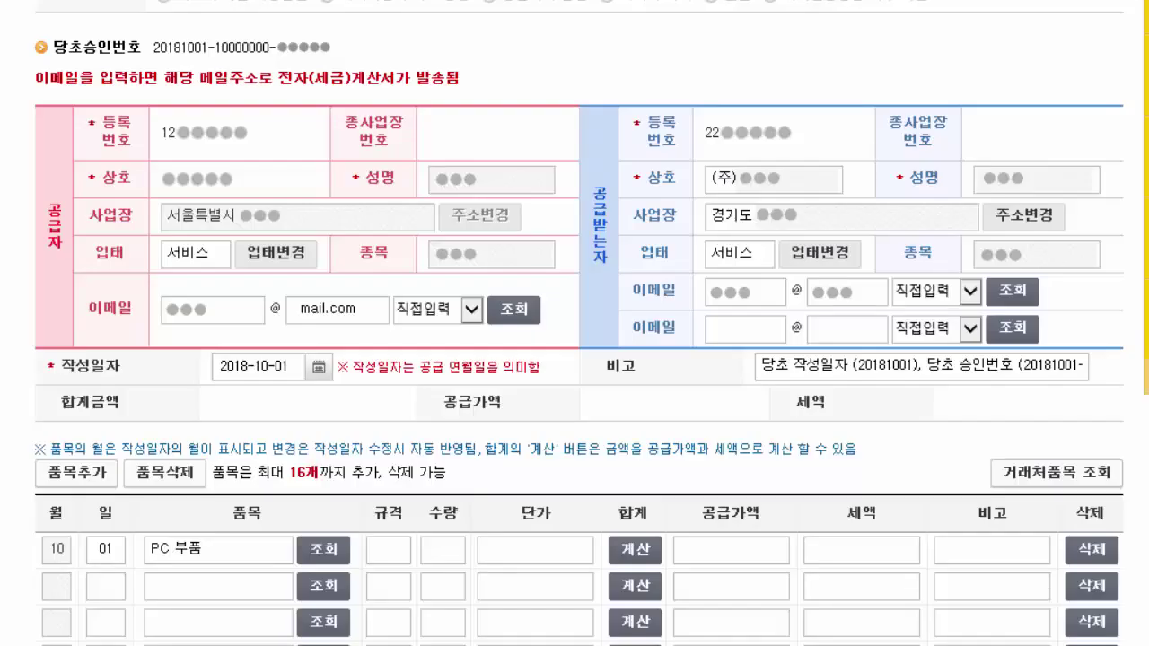
- Complete the PC 부품 item with set, quantity 2, unit price 1,000, supply value 2,000 and tax 200, and submit and approve the invoice
scroll(575, 359, down, 3)
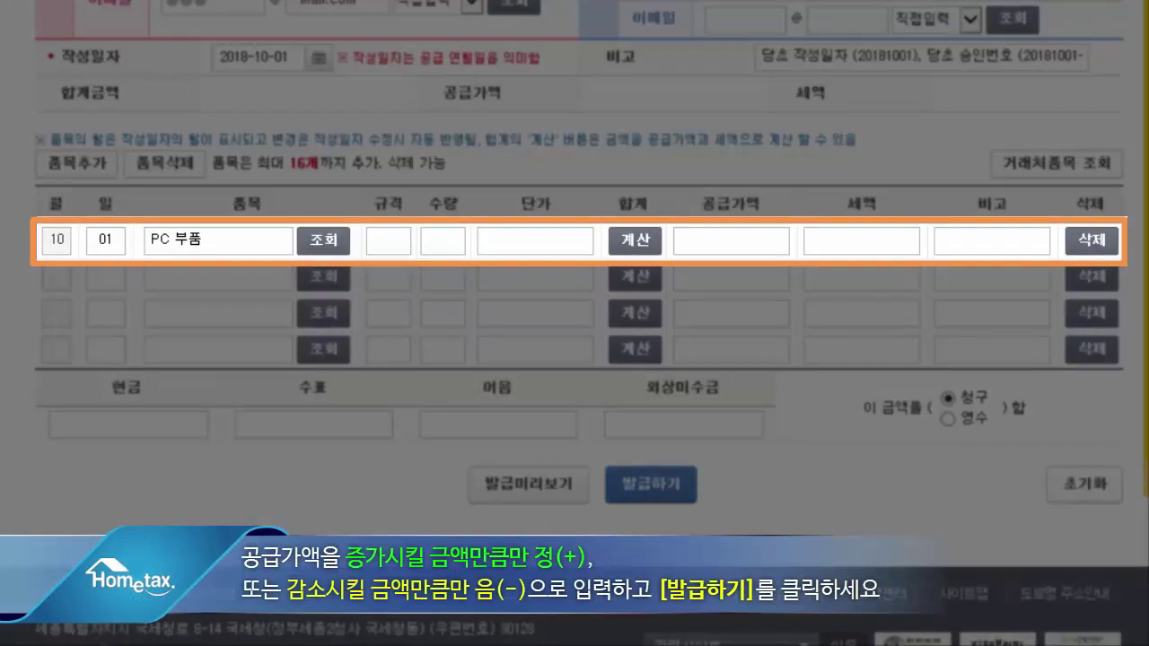
click(389, 243)
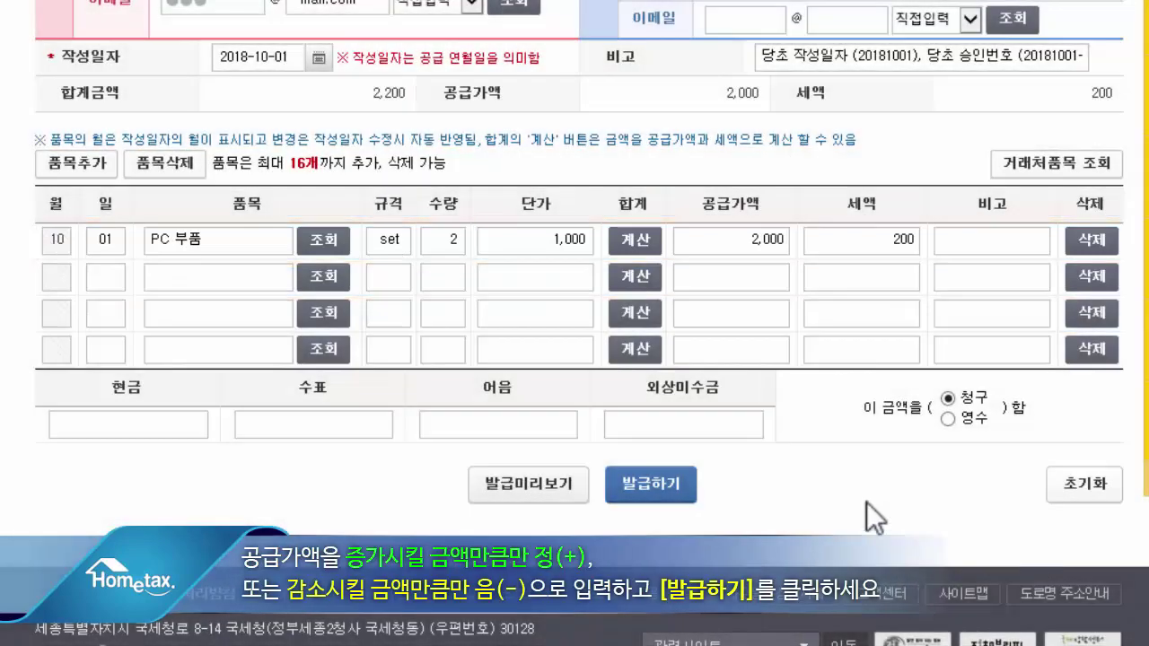
click(662, 489)
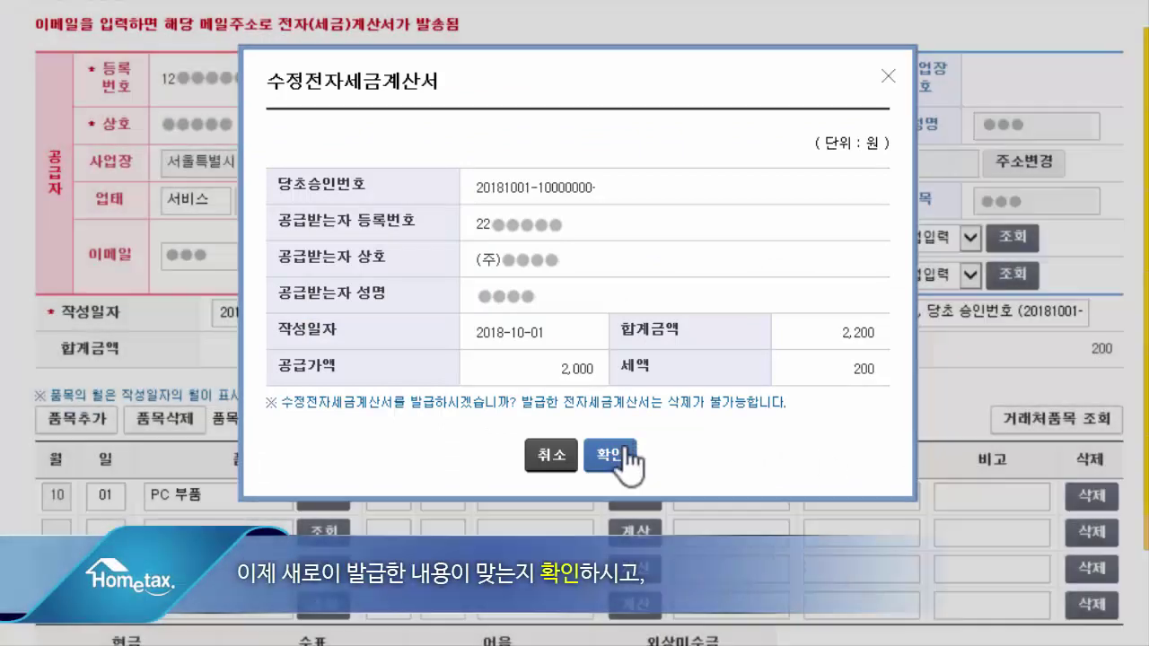
click(616, 457)
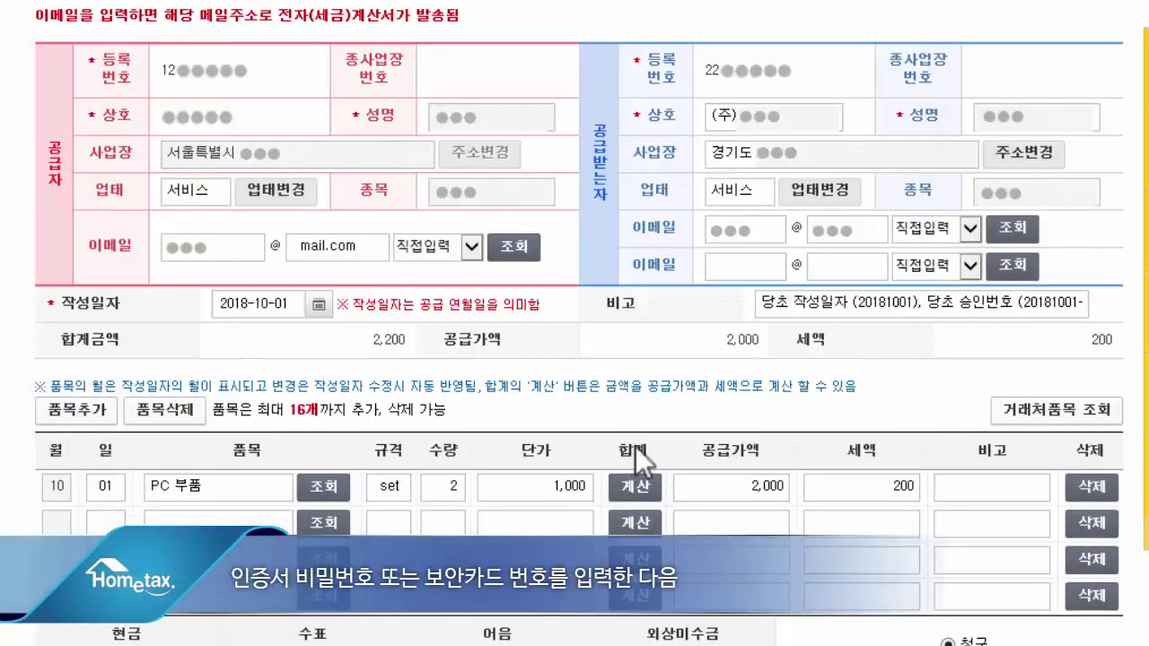
- Sign the 공급가액변동 invoice with the certificate password and confirm its issue and e-mail delivery
text(****)
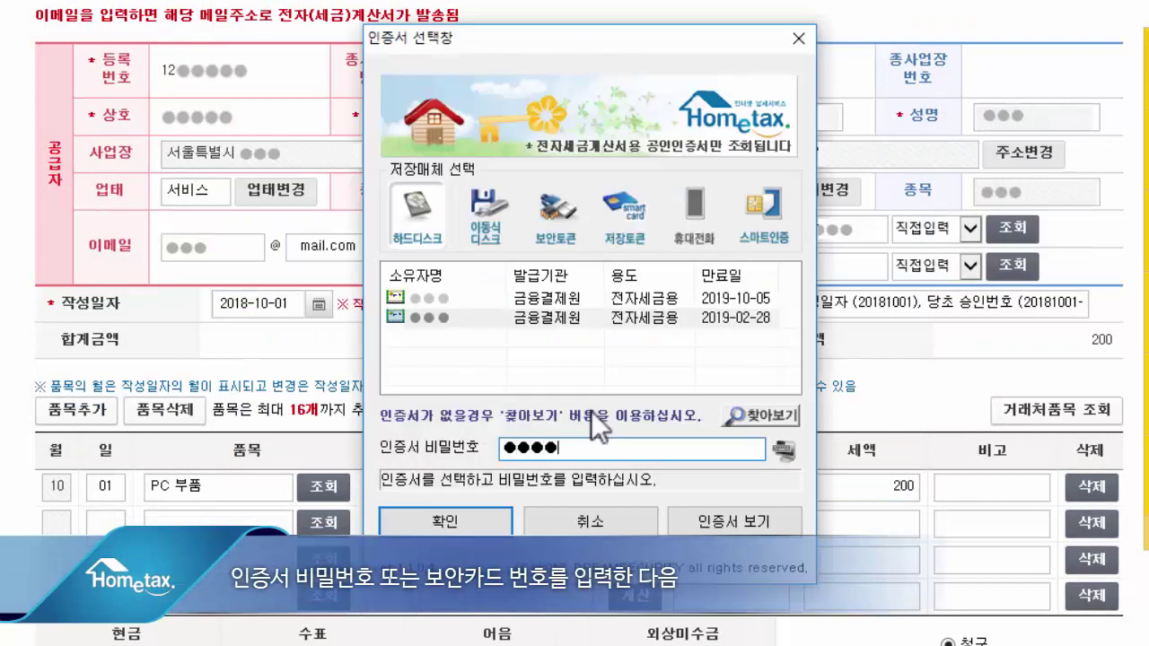
text(*******)
key(Return)
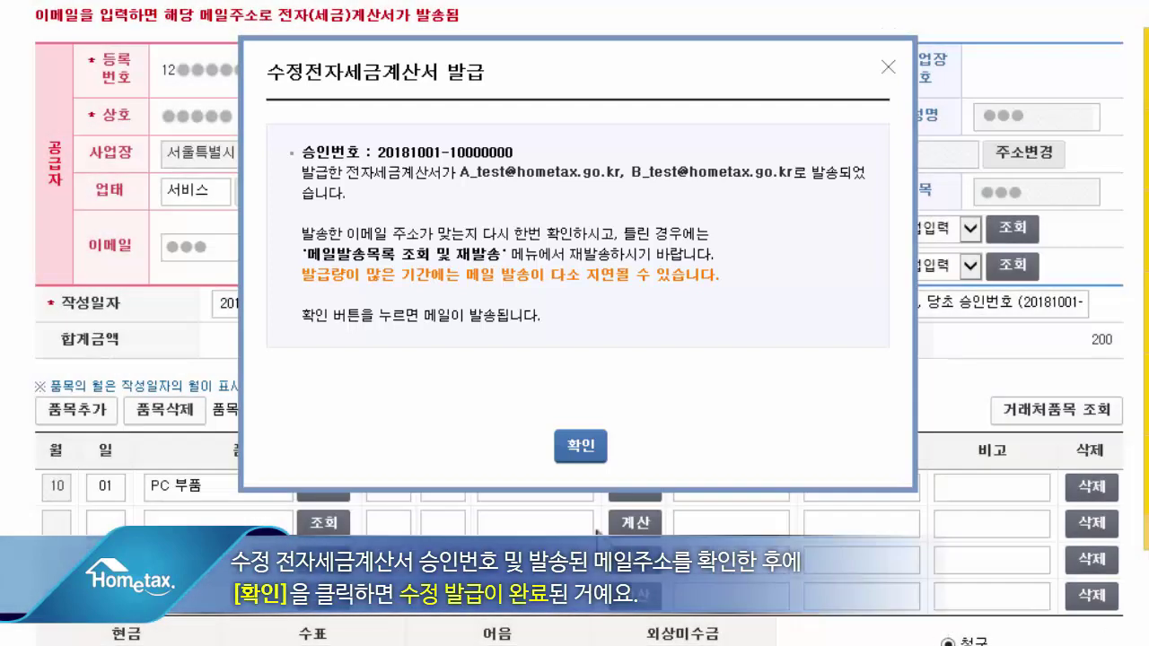
click(581, 447)
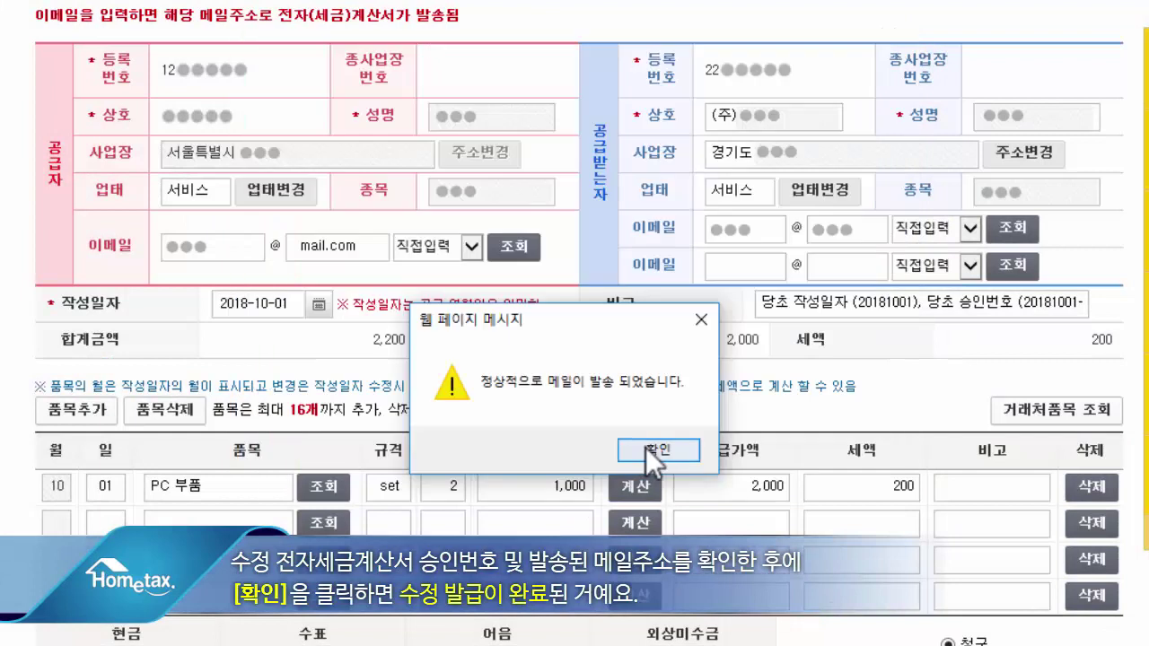
click(646, 447)
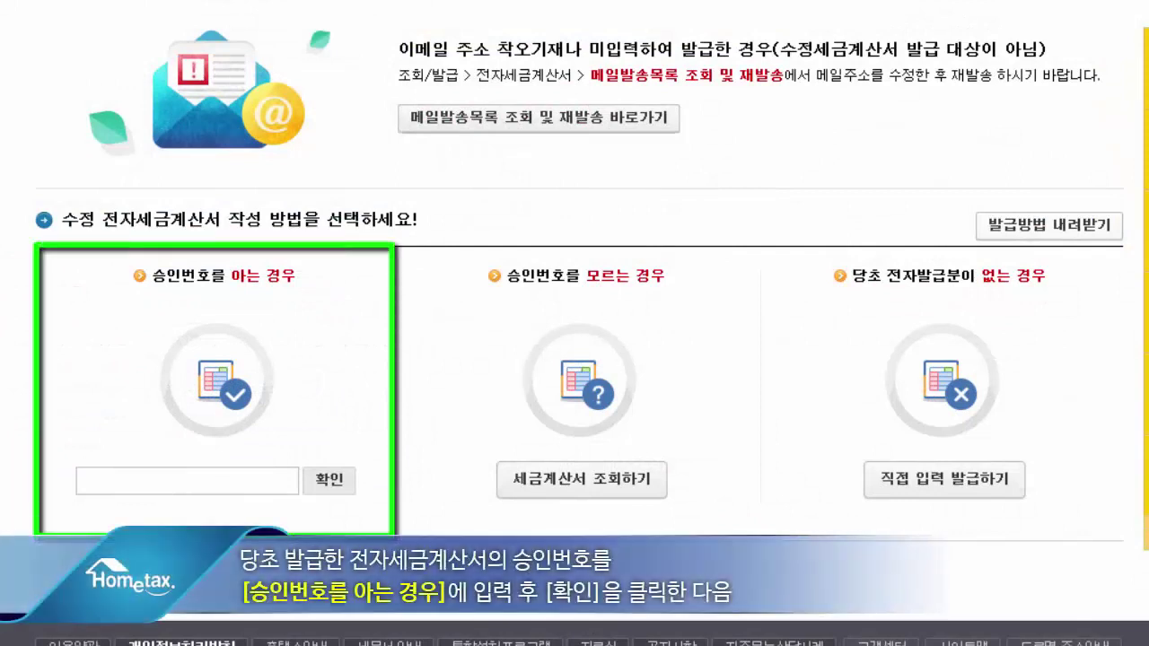
- Submit the original invoice's approval number, choose 계약의 해제 as the amendment reason and accept the contract cancellation notice
click(134, 479)
key(ctrl+v)
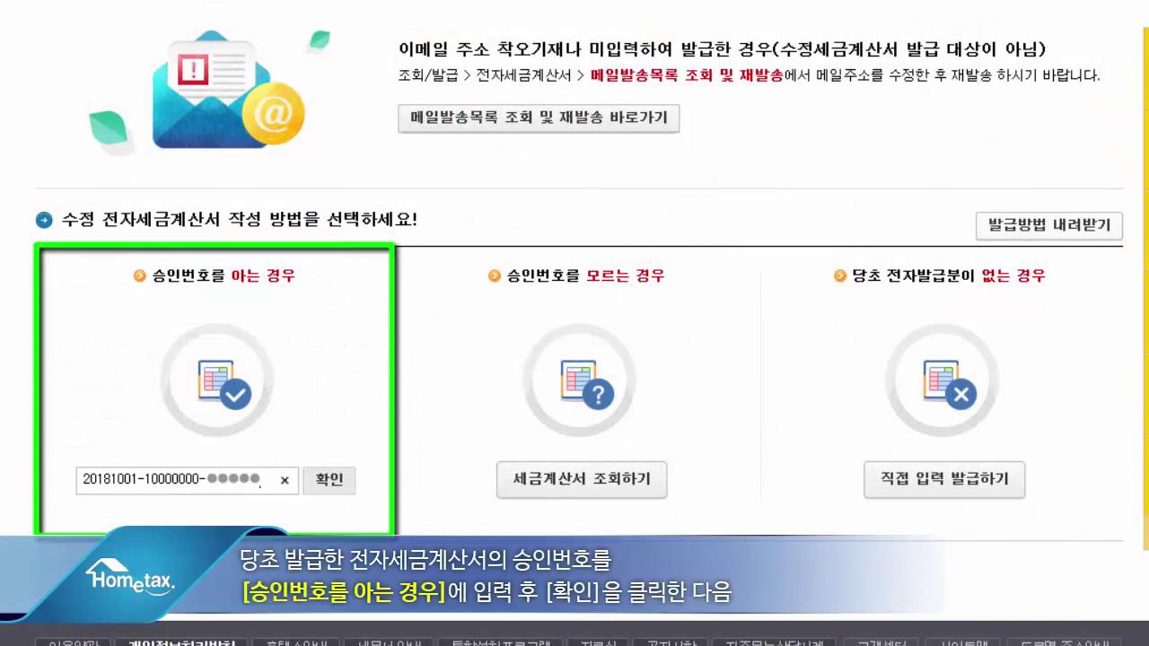
click(330, 484)
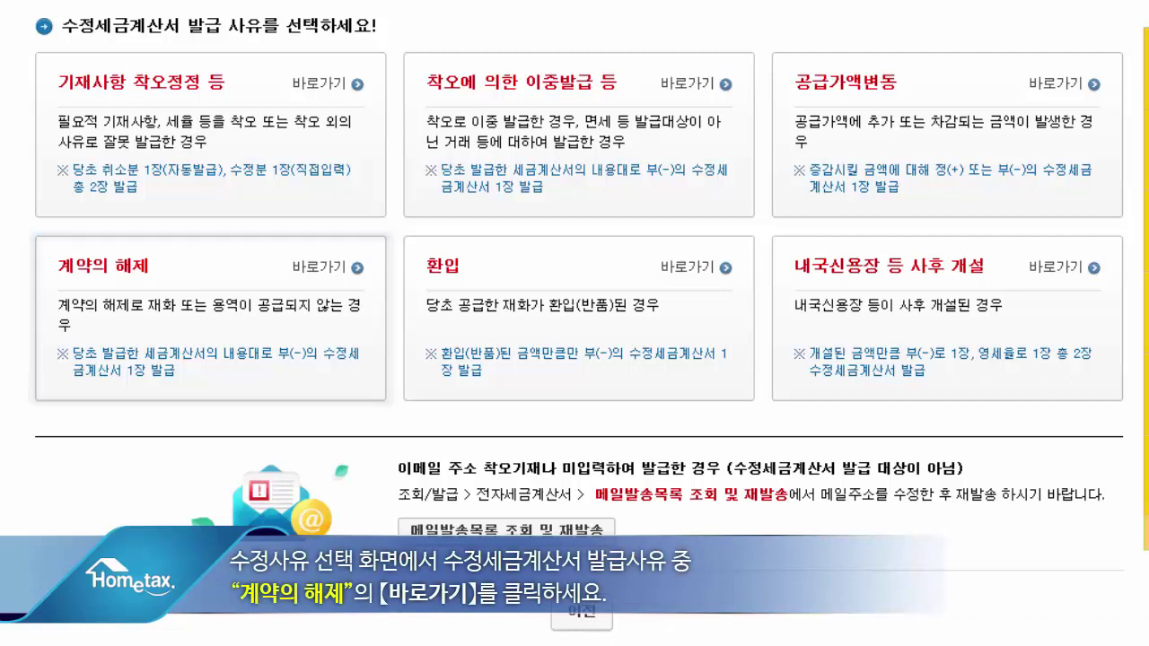
click(314, 270)
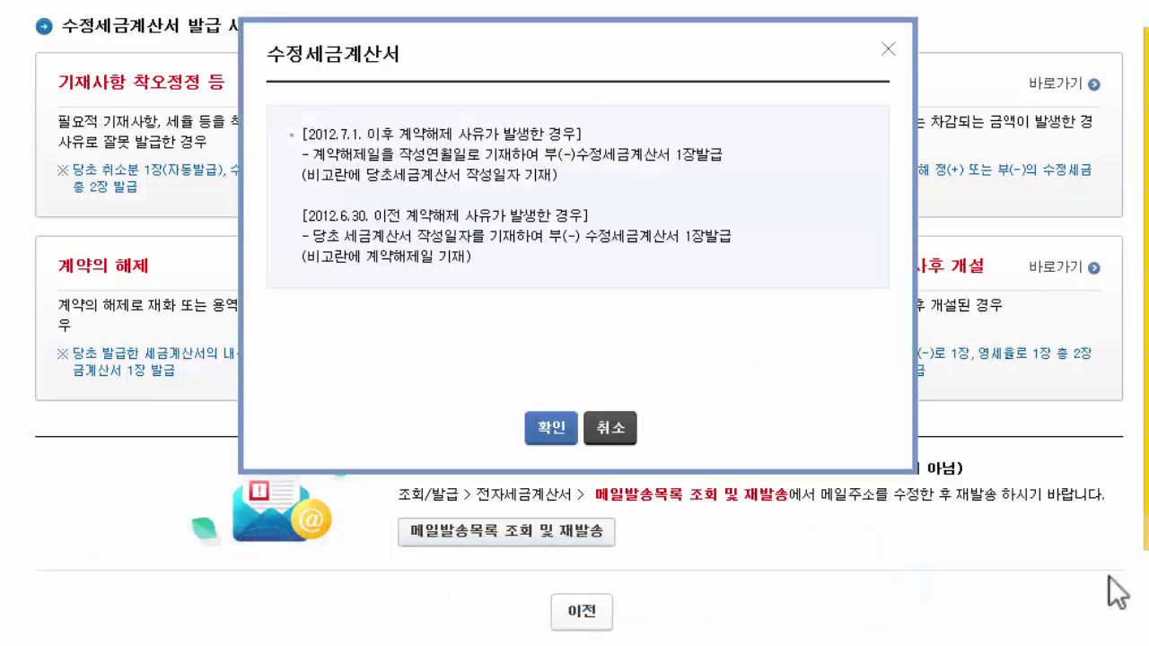
click(550, 429)
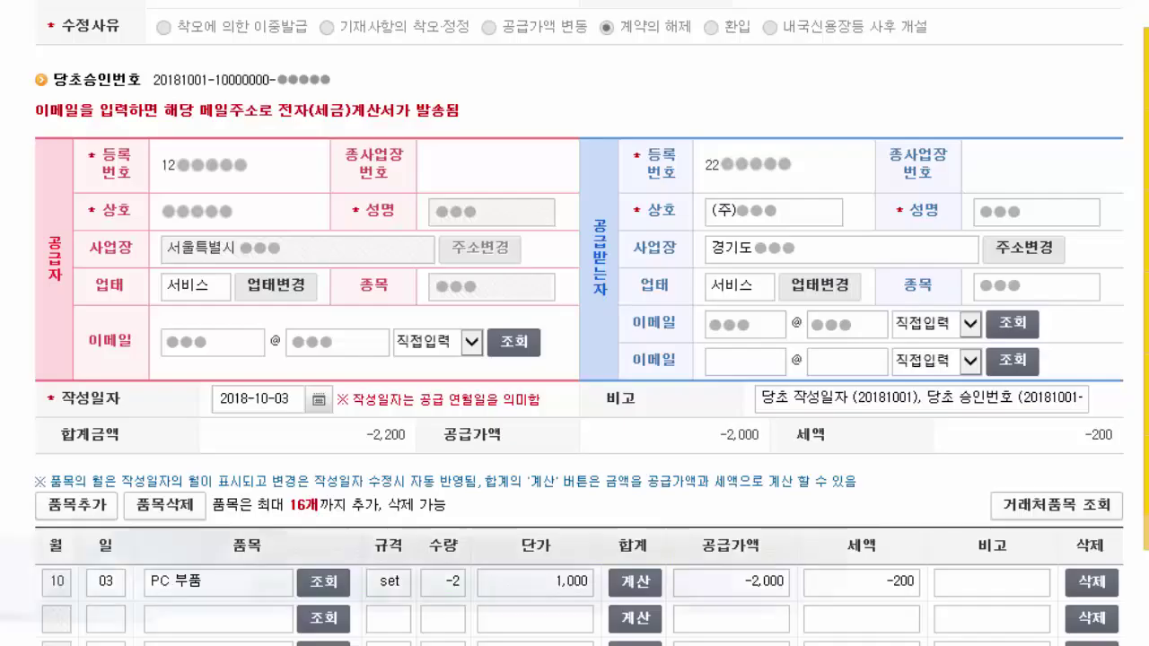
- Submit the negative 계약의 해제 invoice with 작성일자 2018-10-03 for issue and approve its summary
scroll(575, 359, down, 3)
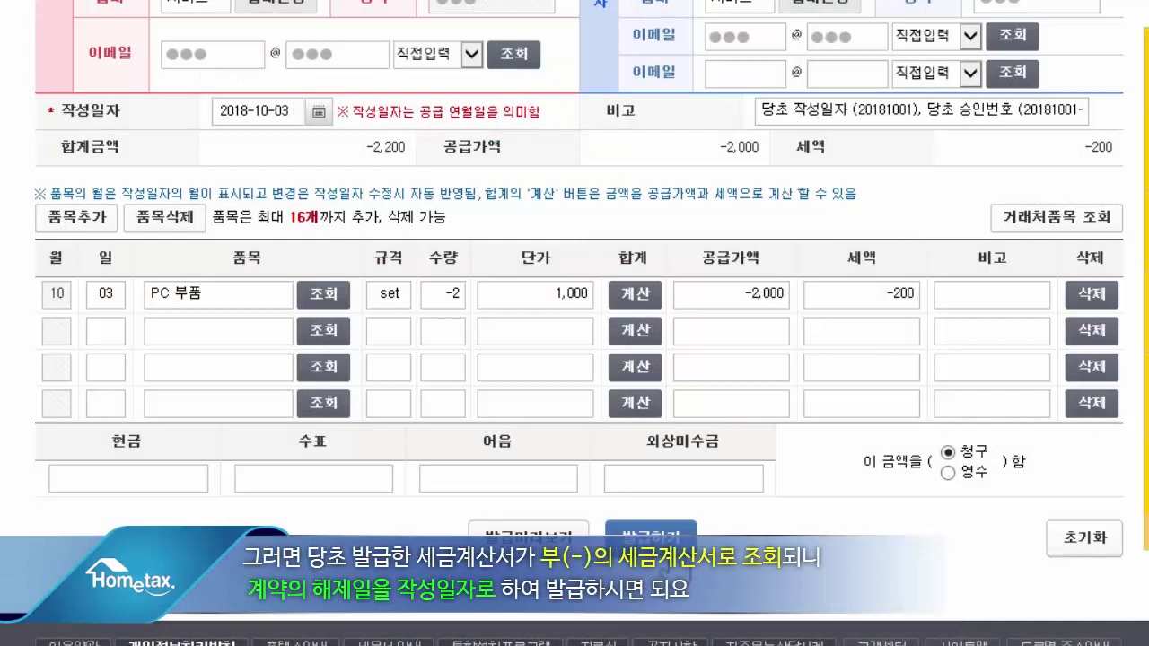
click(651, 537)
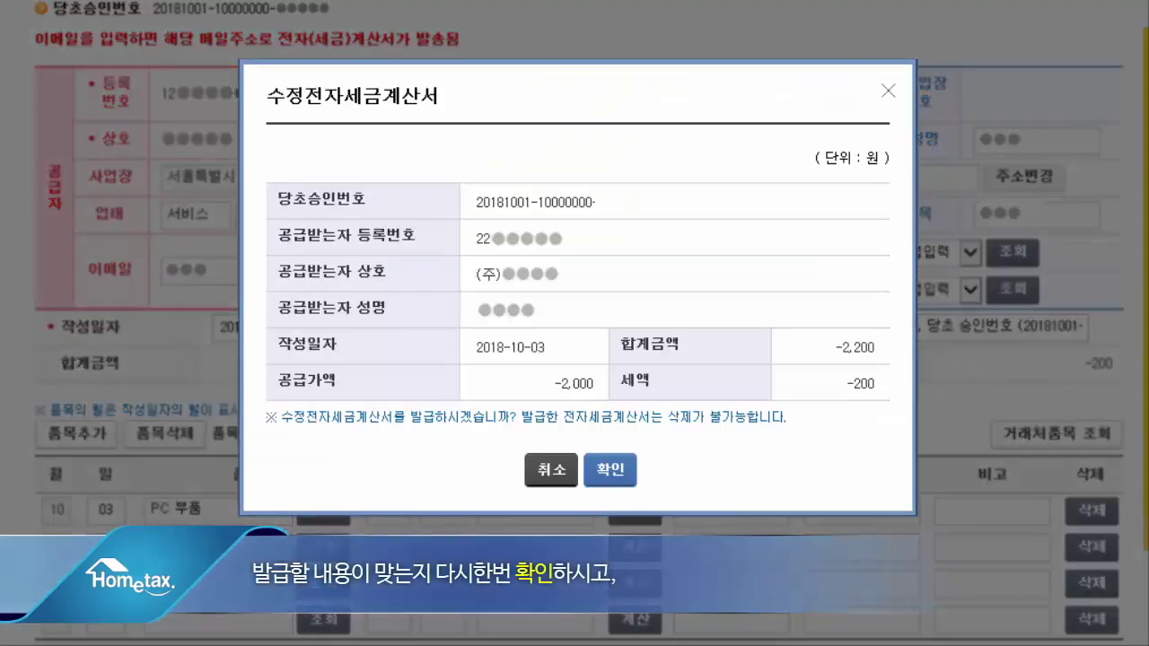
click(620, 473)
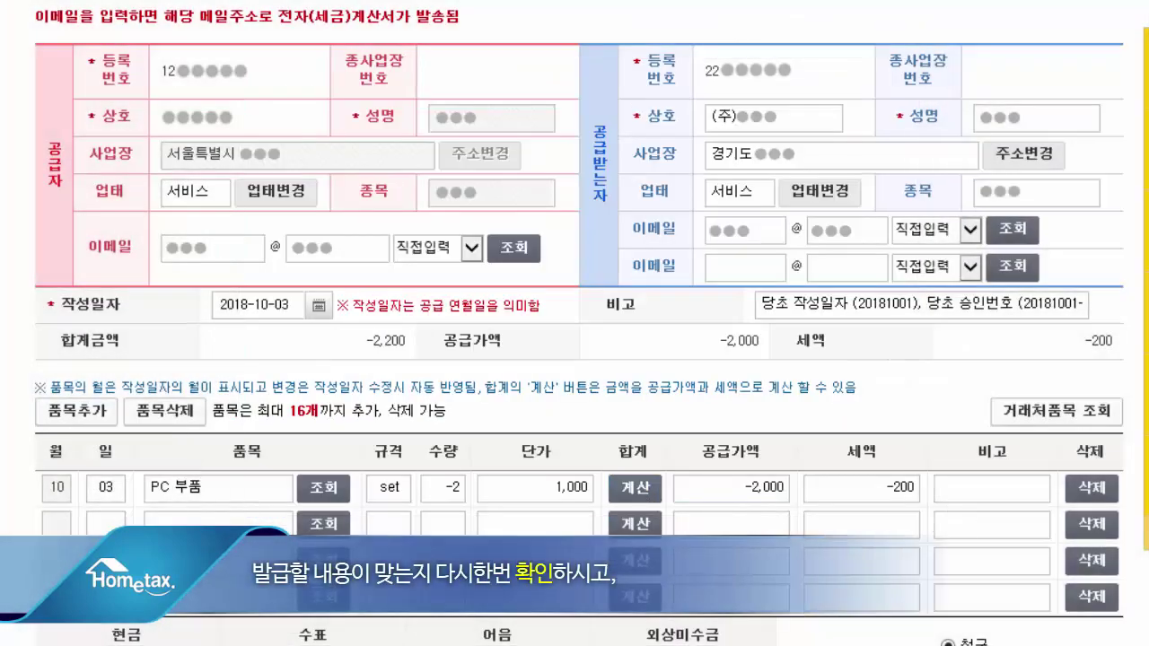
- Provide the certificate password for the 계약의 해제 invoice and confirm its issue and e-mail delivery
text(*******)
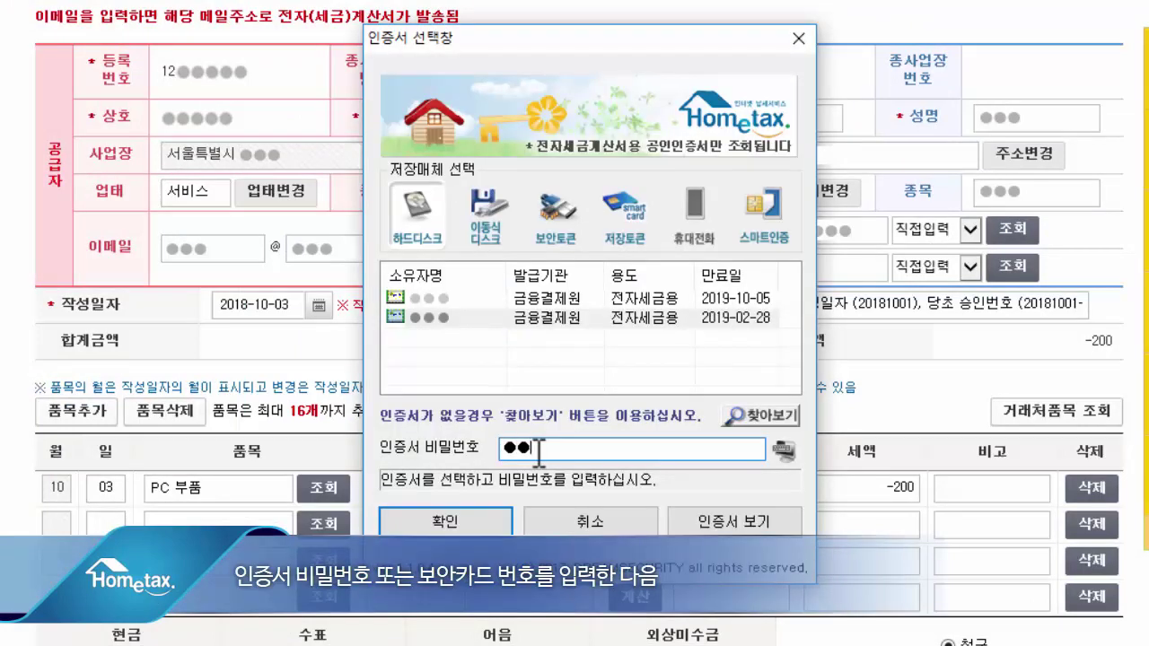
text(****)
key(Return)
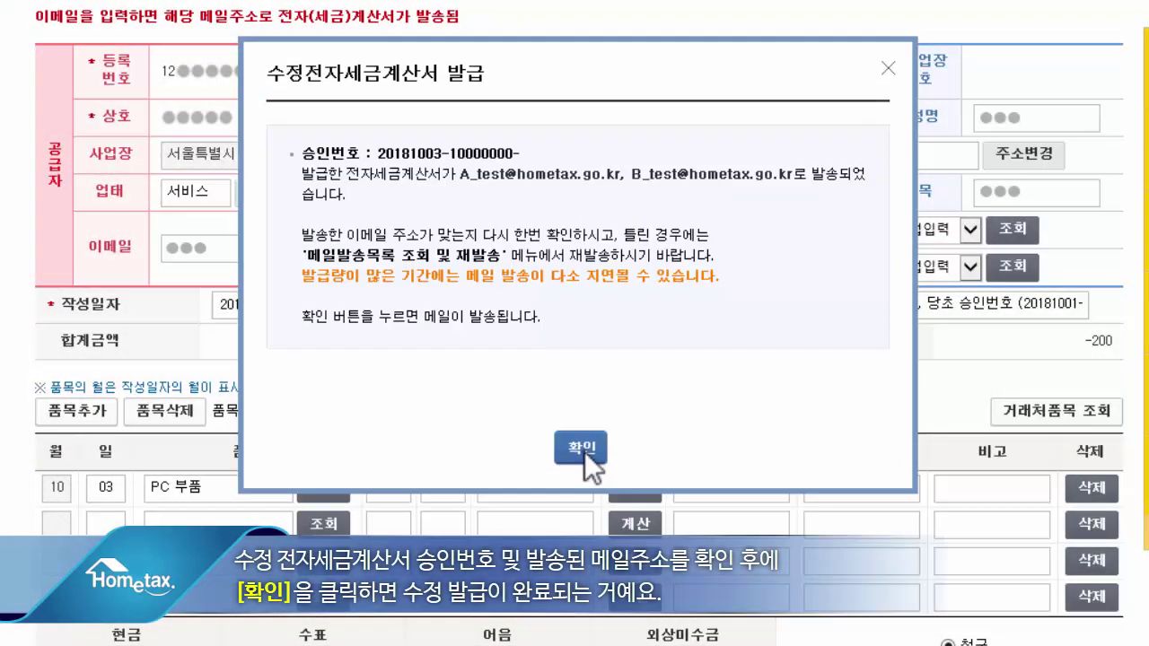
click(582, 447)
click(652, 339)
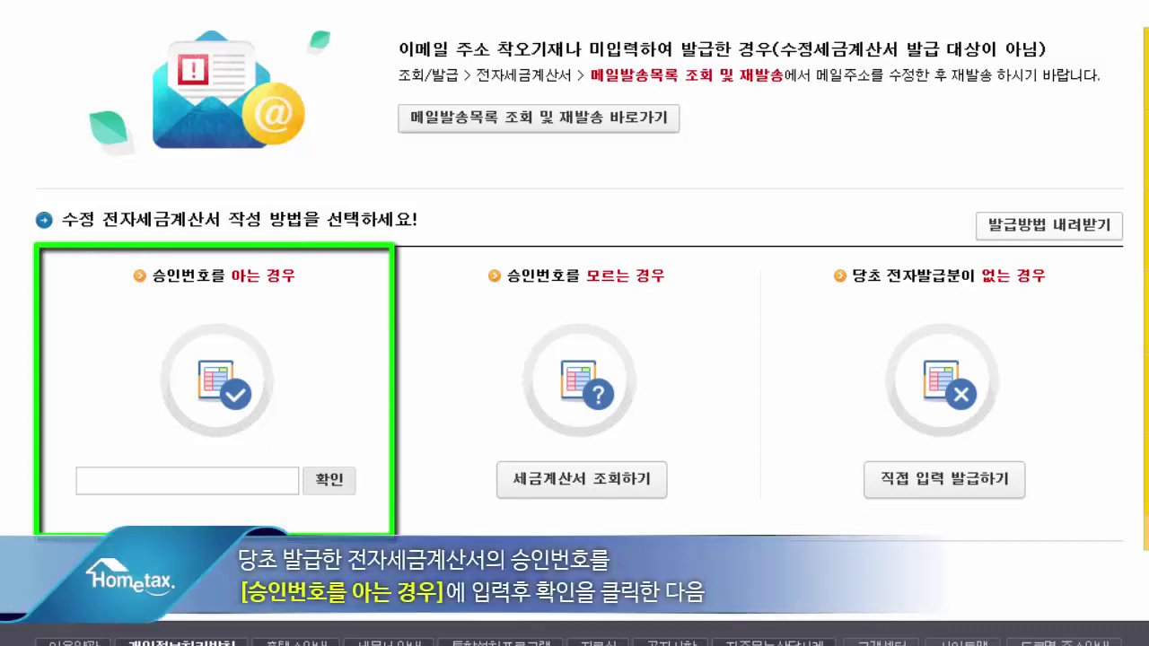
- Submit the original invoice's approval number and choose 환입 as the amendment reason
click(107, 480)
text(20181001-10000000-●●●●●)
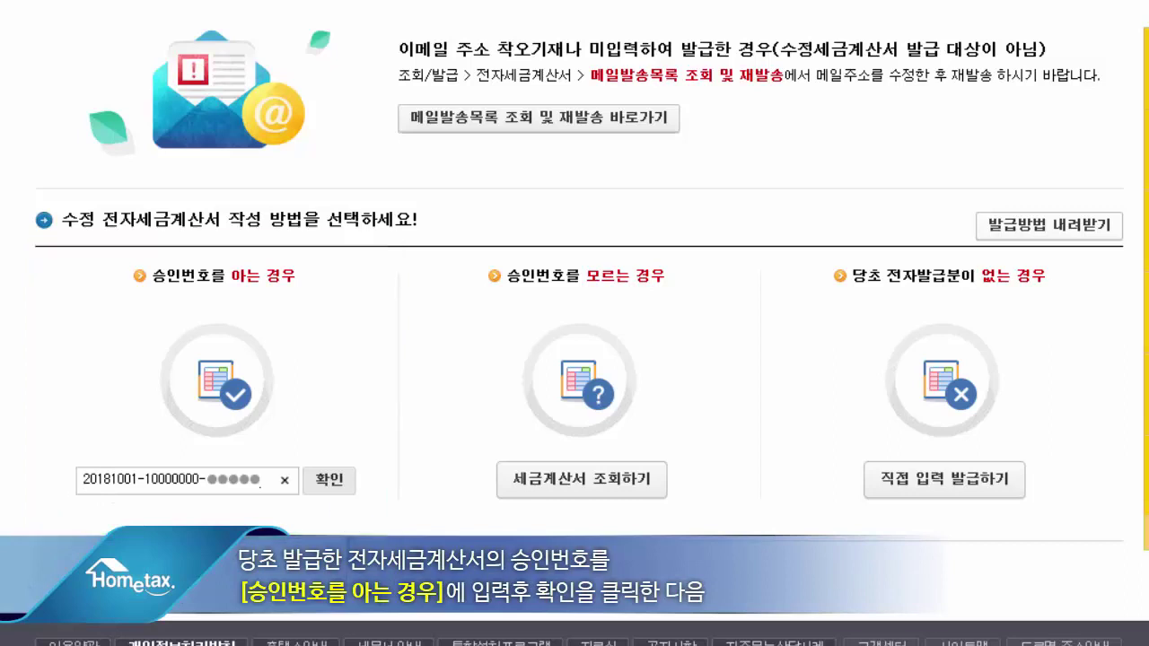
click(329, 485)
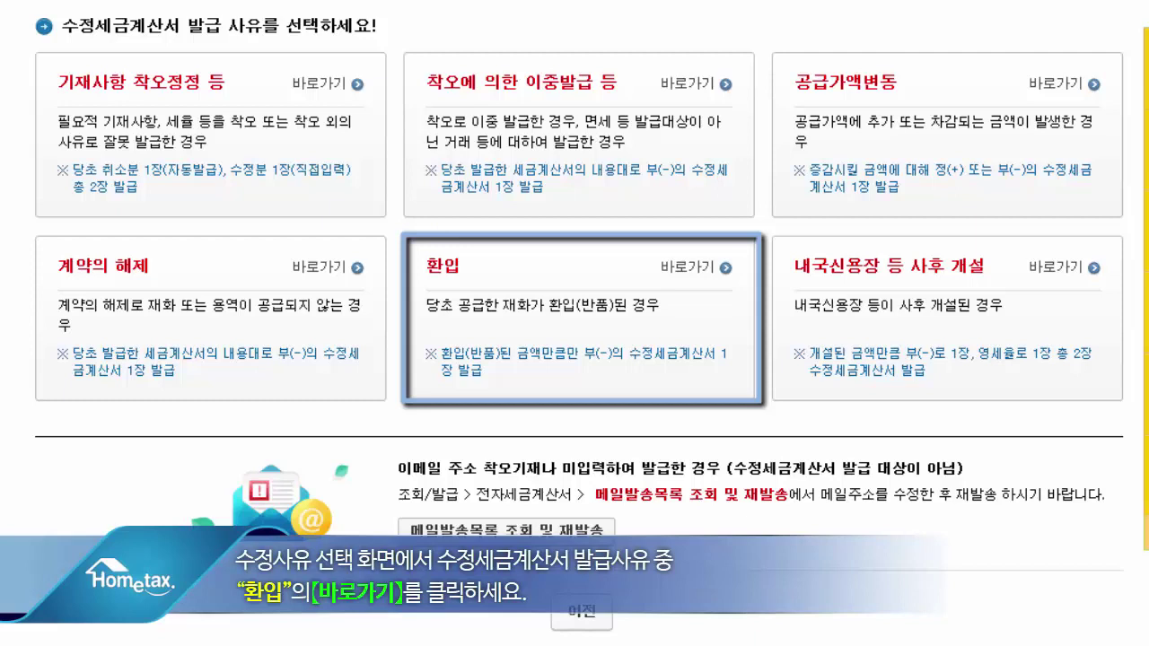
click(689, 268)
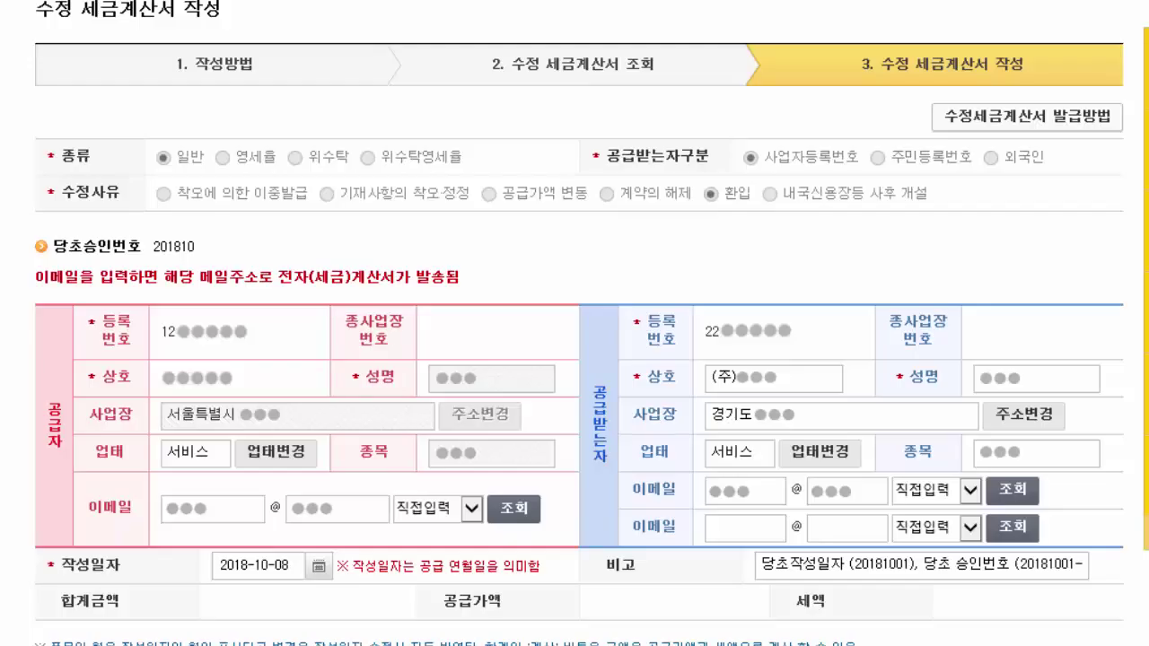
- Complete the 환입 invoice with 작성일자 2018-10-9 and -2 SET of PC 부품 at 4,500, submit it and approve its summary
scroll(575, 323, down, 5)
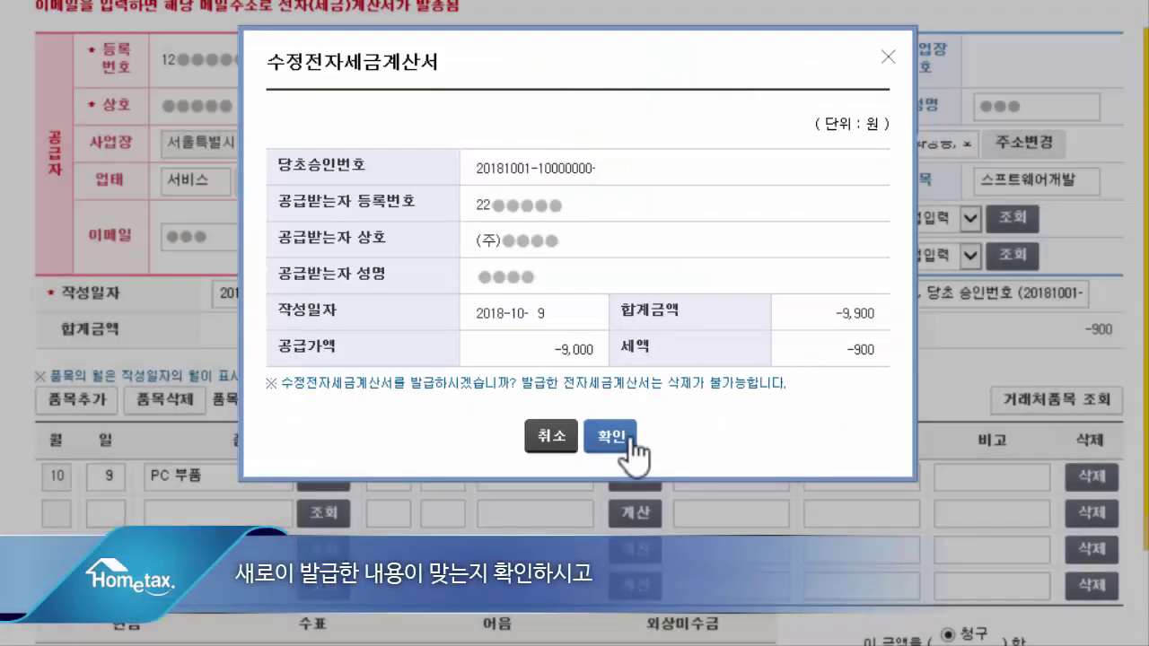
click(636, 437)
- Enter the certificate password for the 환입 invoice and confirm its issue and e-mail delivery
text(*********)
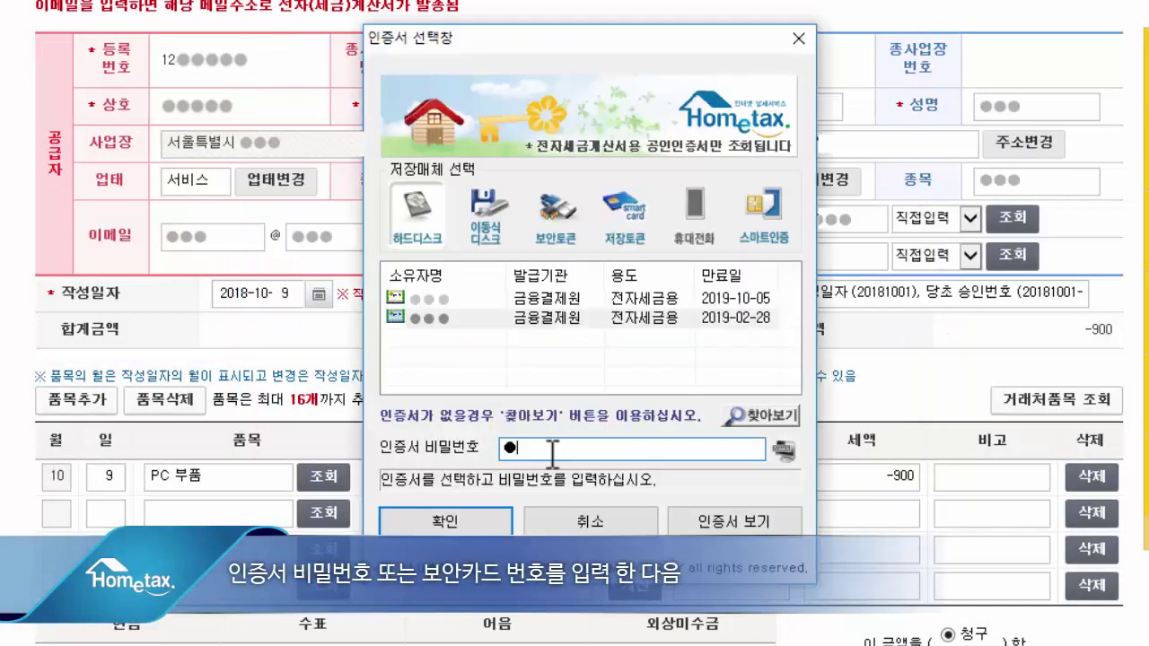
text(***)
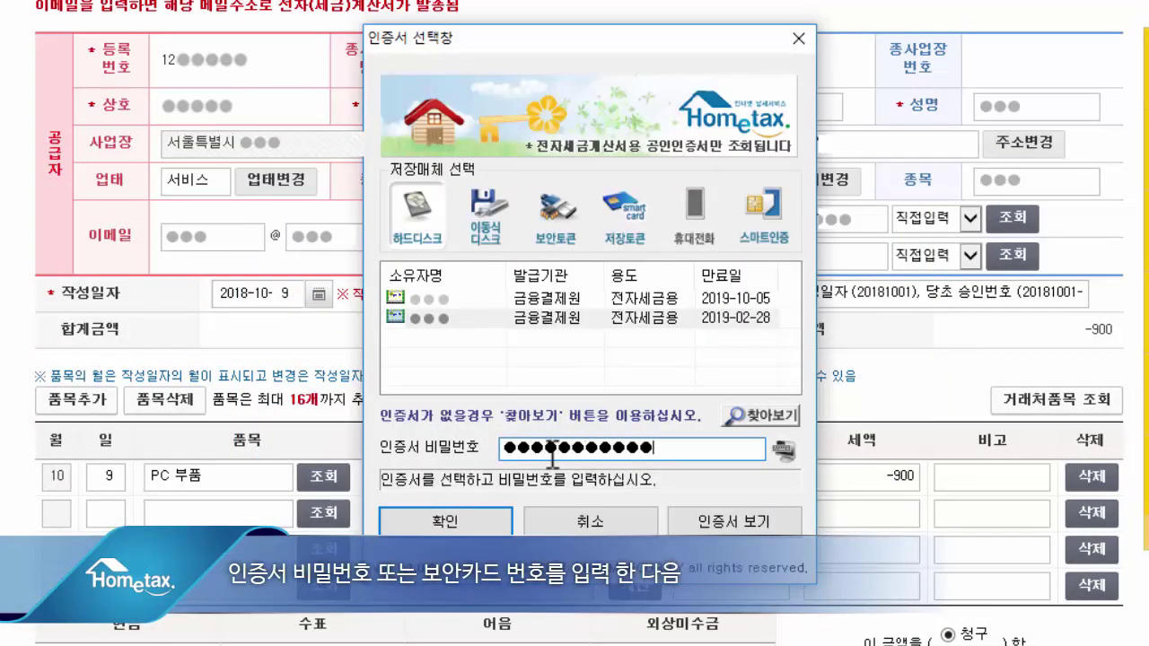
key(Return)
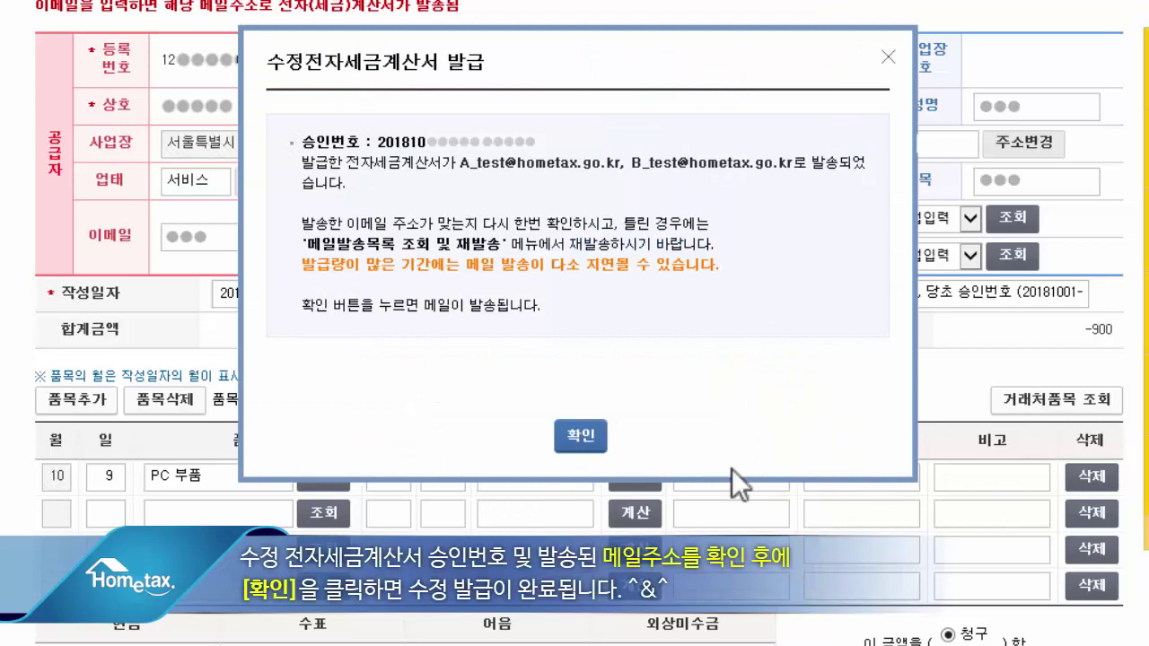
click(581, 436)
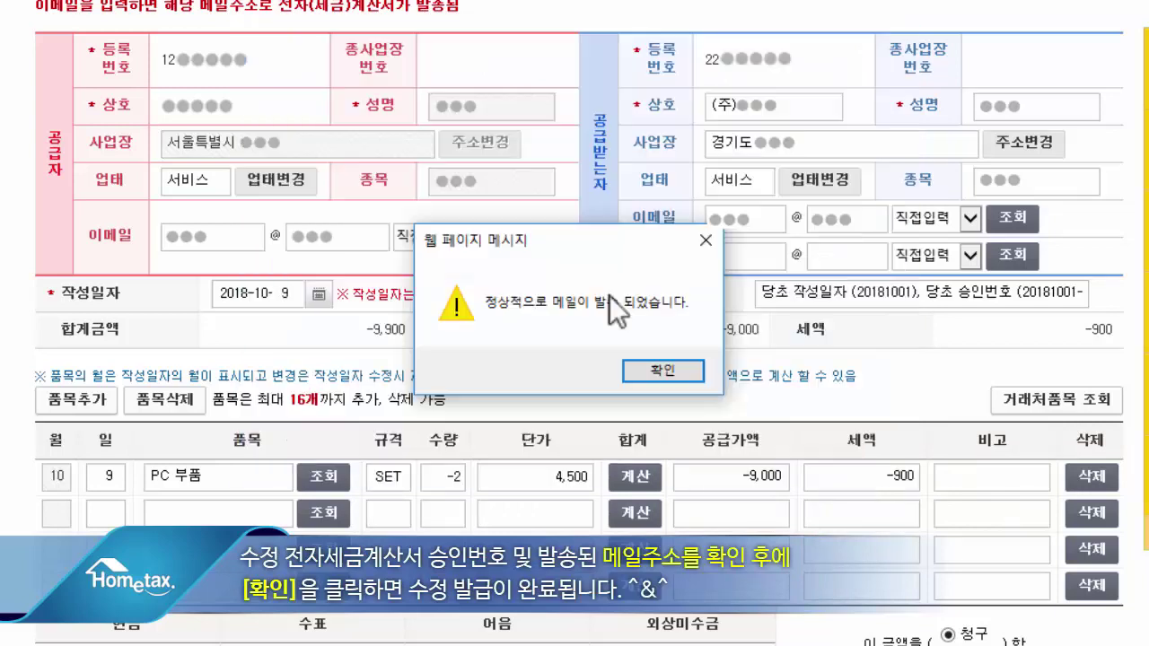
click(669, 377)
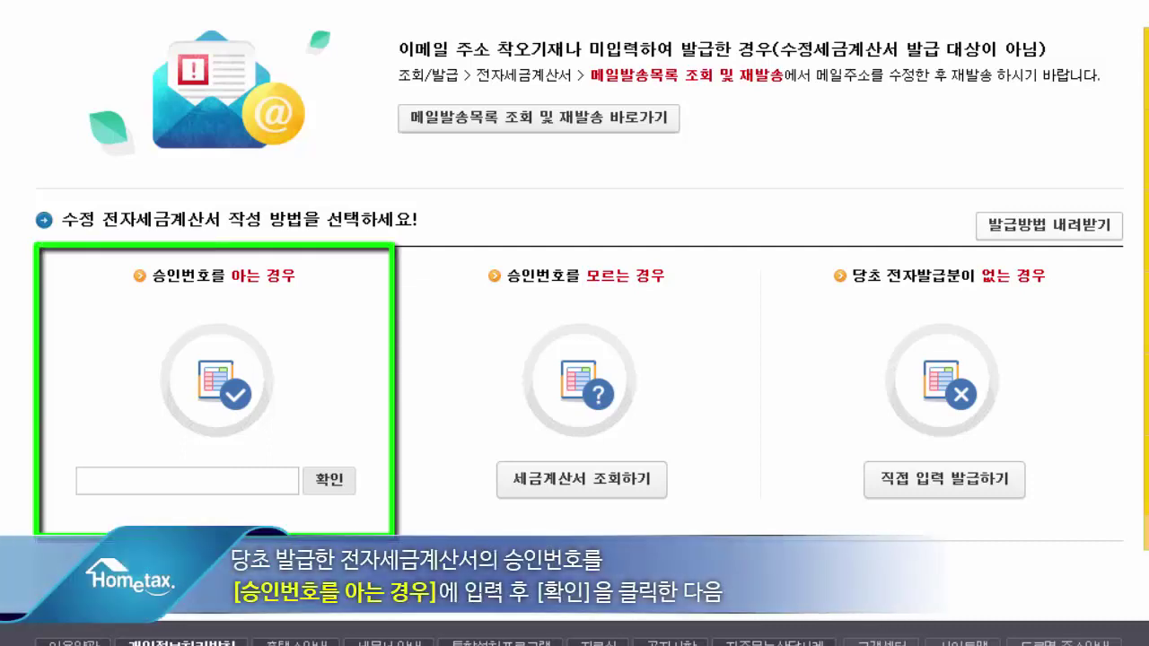
- Submit the original invoice's approval number and choose 내국신용장 등 사후 개설 as the amendment reason
click(194, 477)
key(ctrl+v)
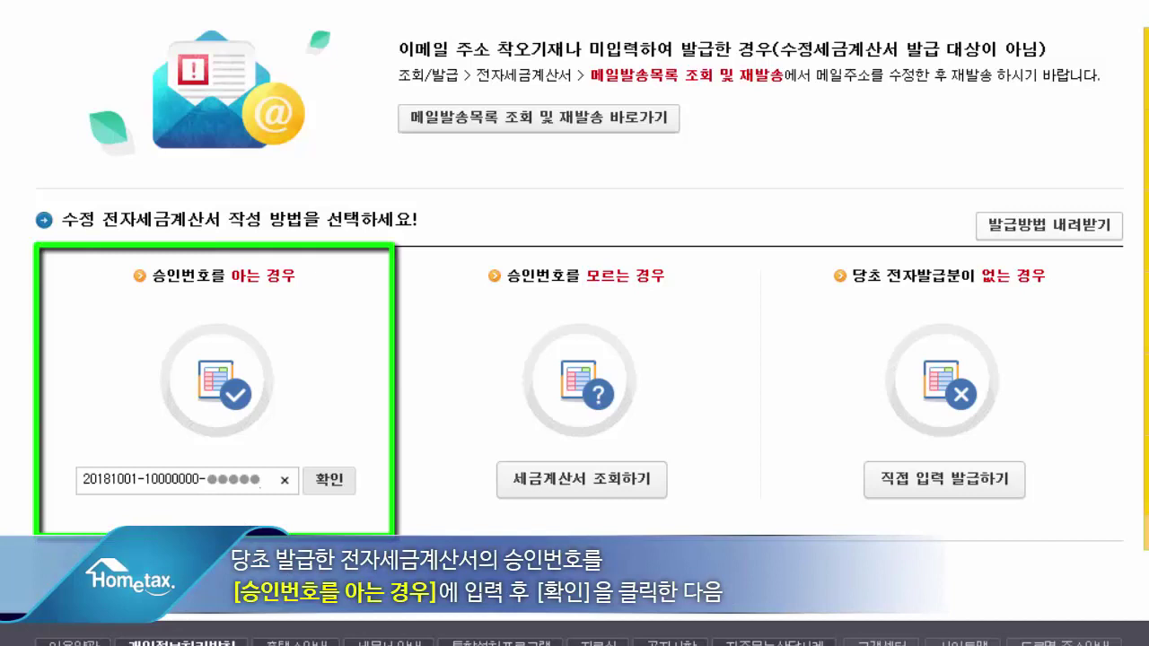
click(336, 488)
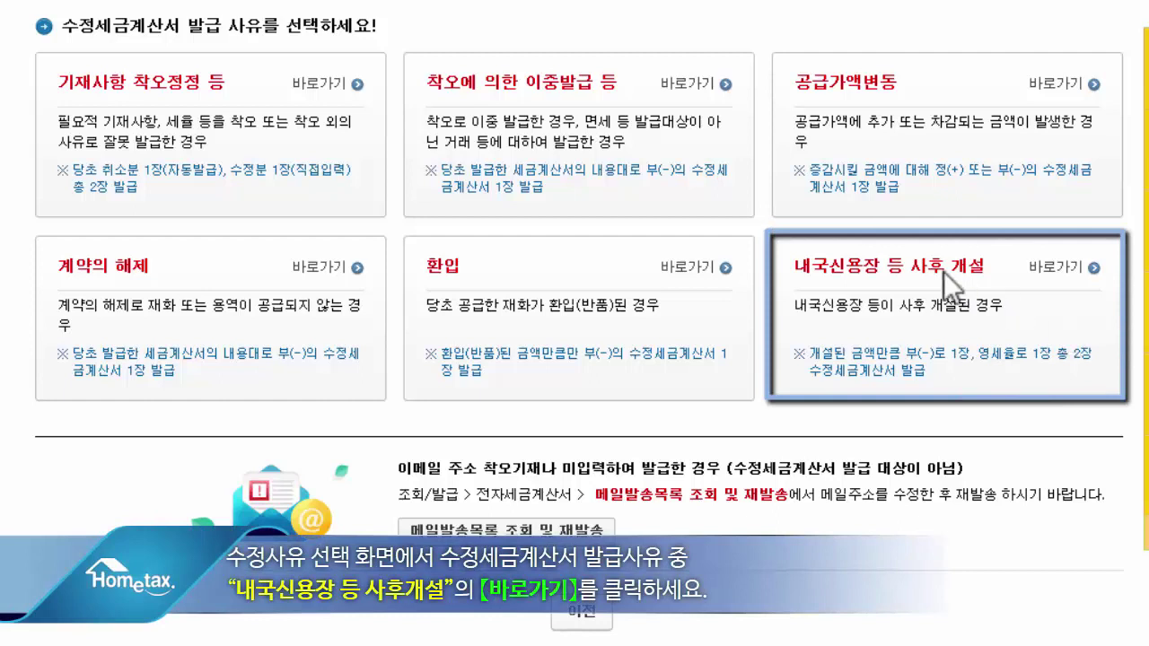
click(1060, 275)
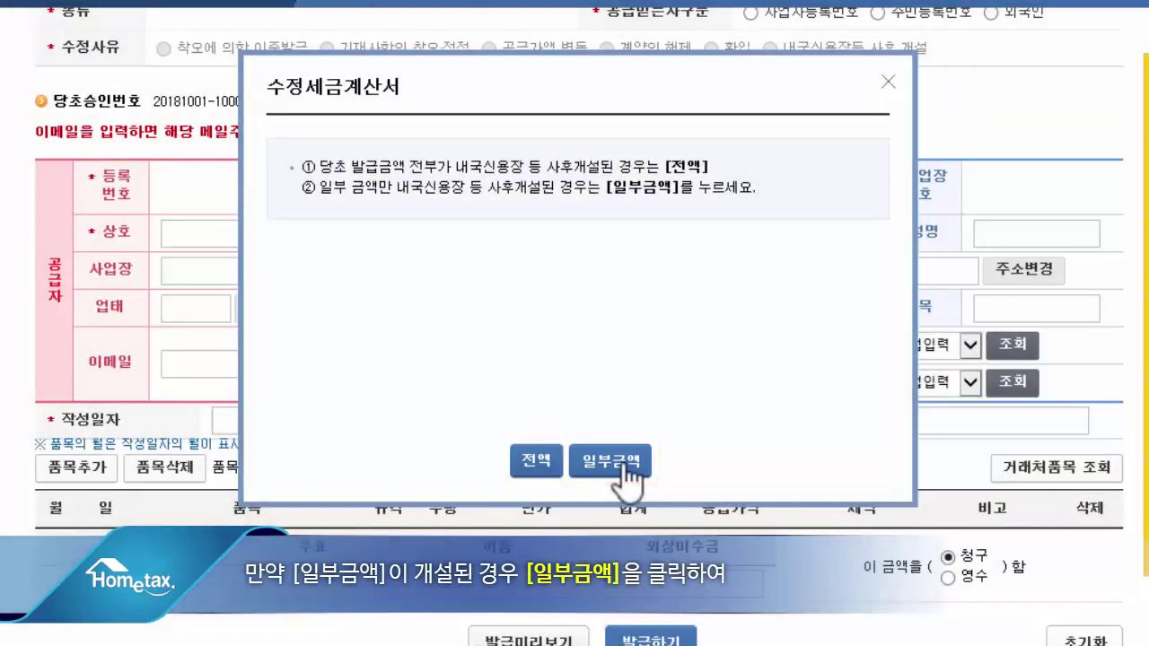
- Choose 일부금액 and fill the cancellation invoice's PC 부품 line with -2 set at 3,000, supply value -6,000 and tax -600
click(611, 462)
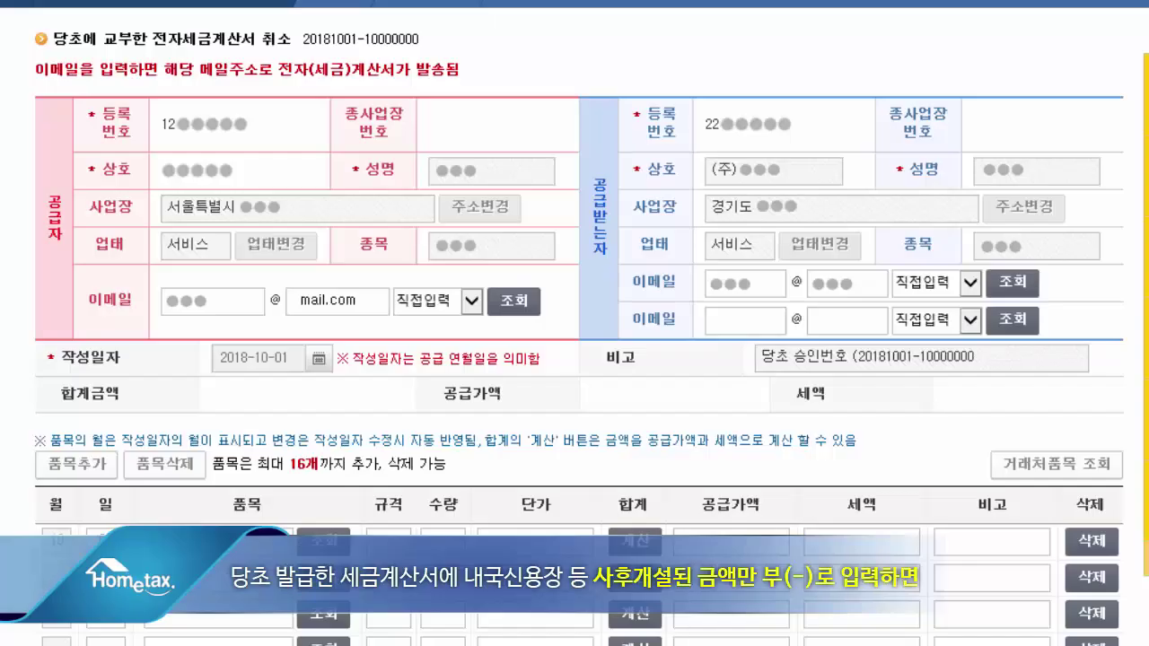
scroll(575, 324, down, 3)
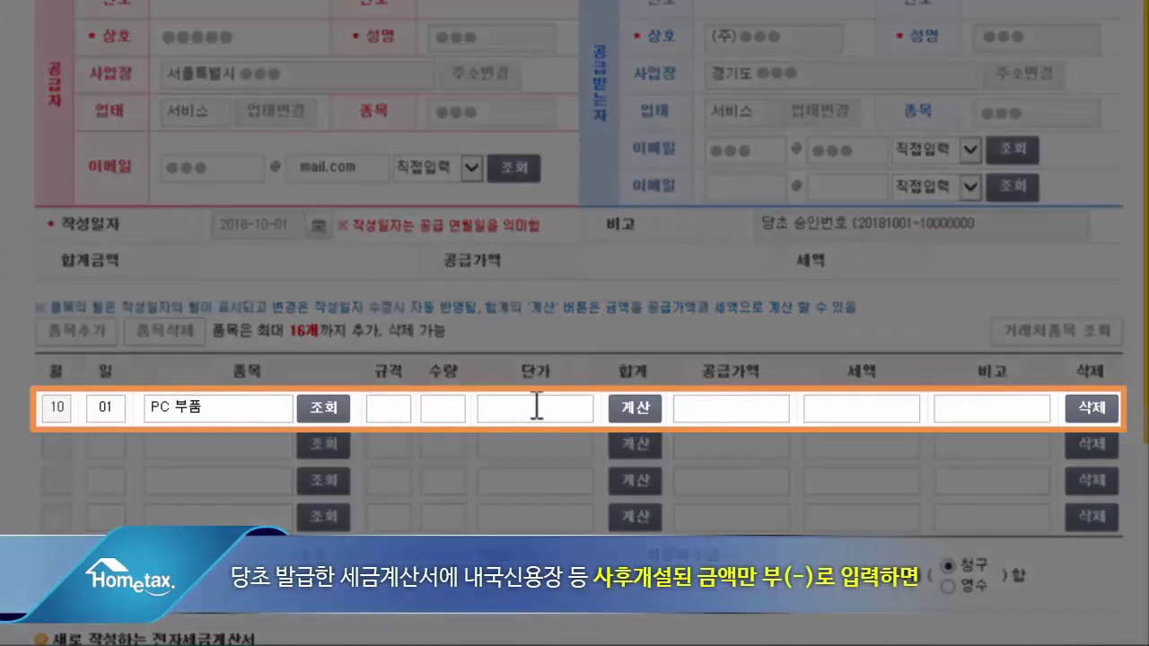
click(536, 406)
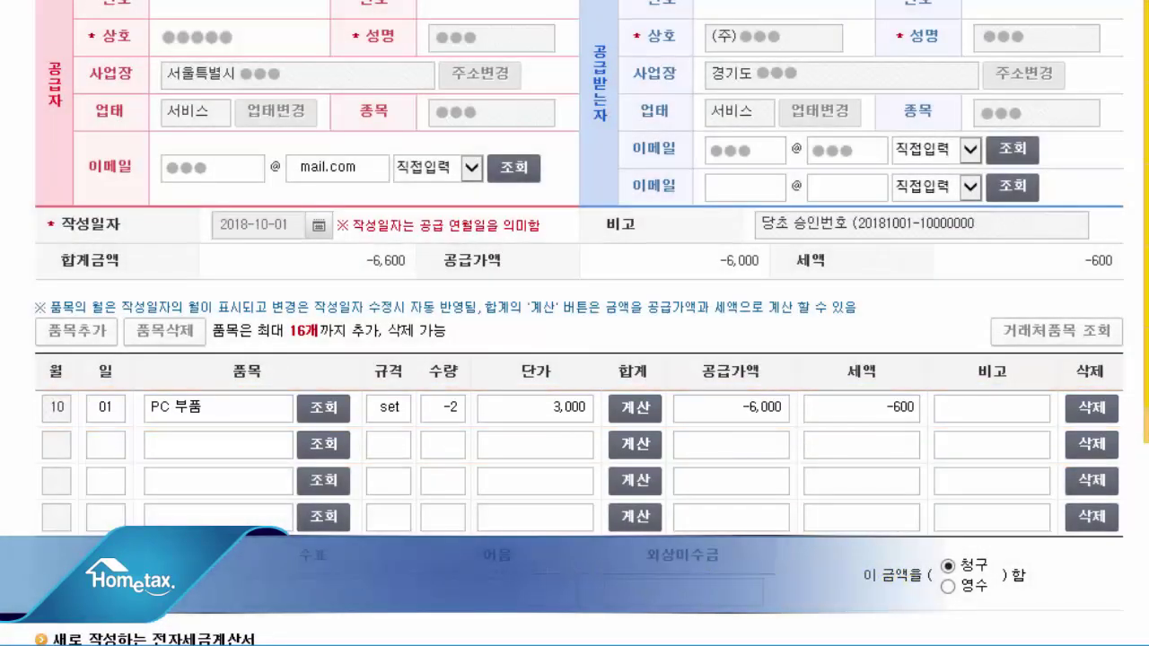
- Review the newly written 영세율 invoice, submit both 내국신용장 invoices for issue and approve their summary
scroll(574, 324, down, 10)
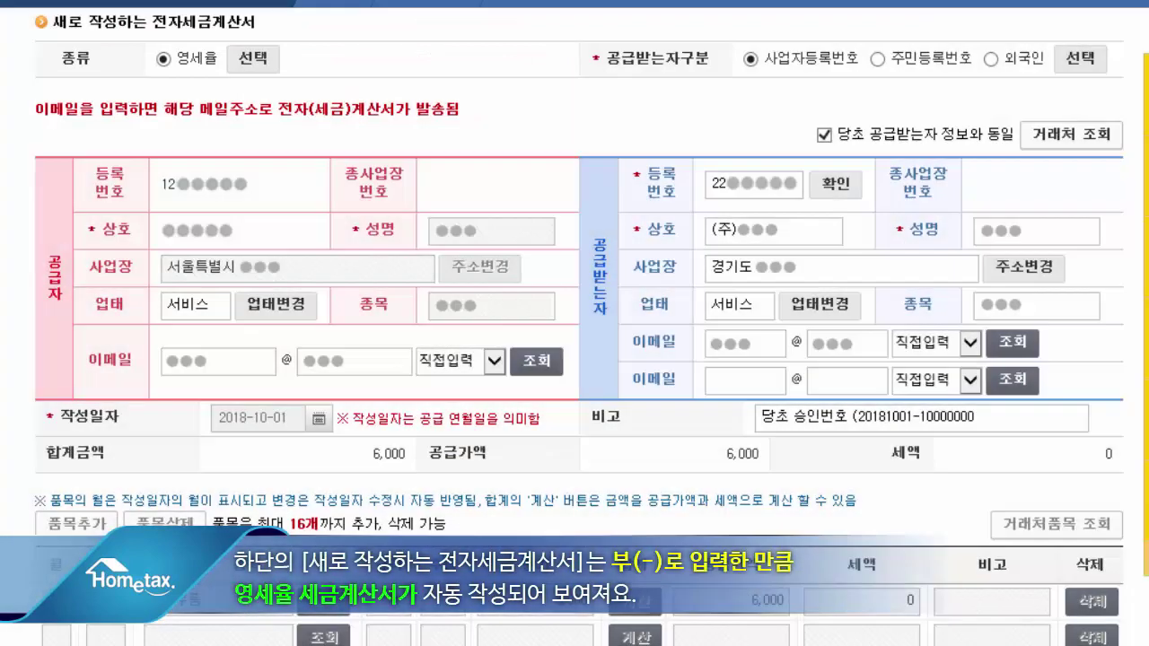
scroll(575, 359, down, 3)
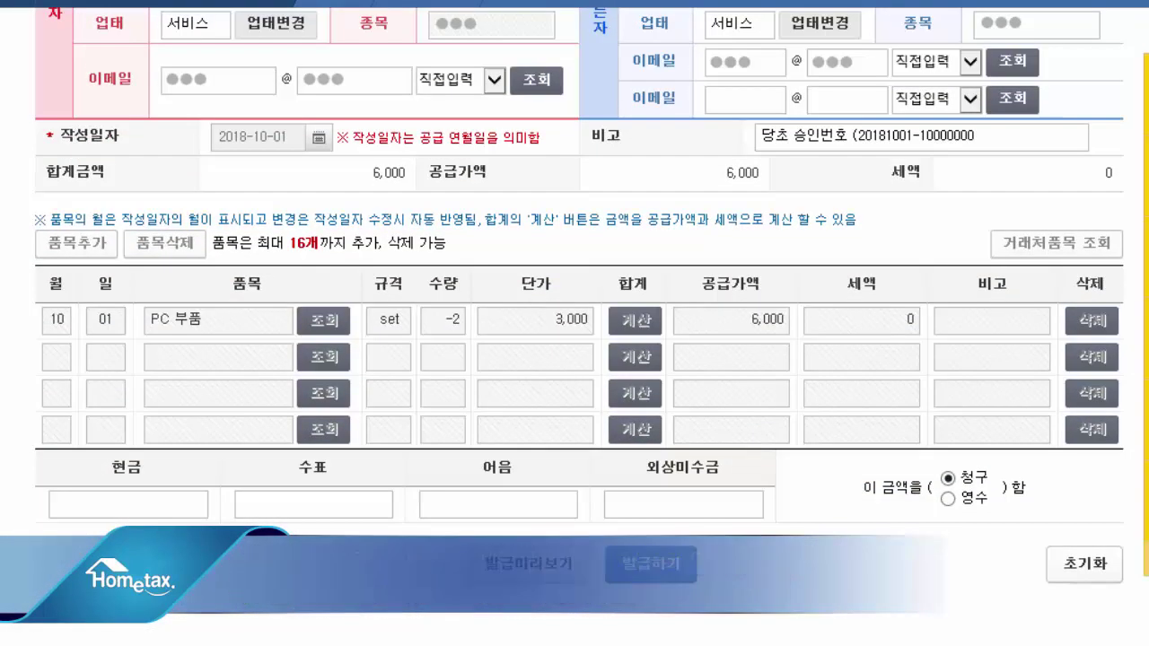
click(654, 567)
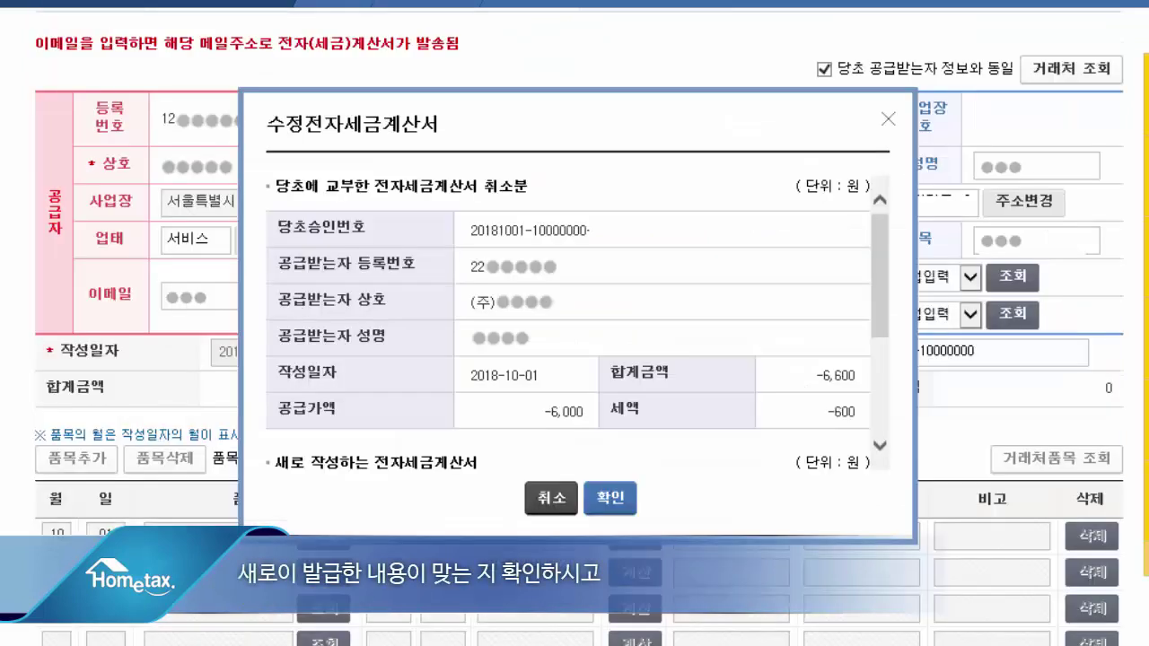
click(610, 499)
- Sign the two 내국신용장 등 사후 개설 invoices with the certificate password and confirm their issue and e-mail delivery
text(*********)
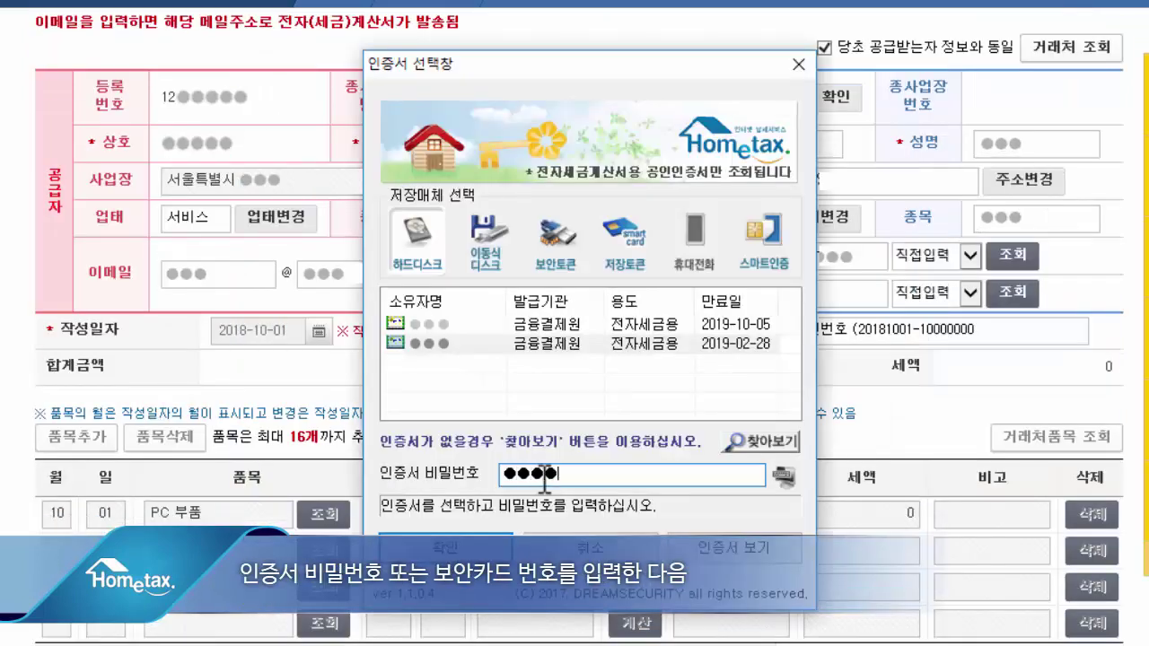
text(***)
key(Return)
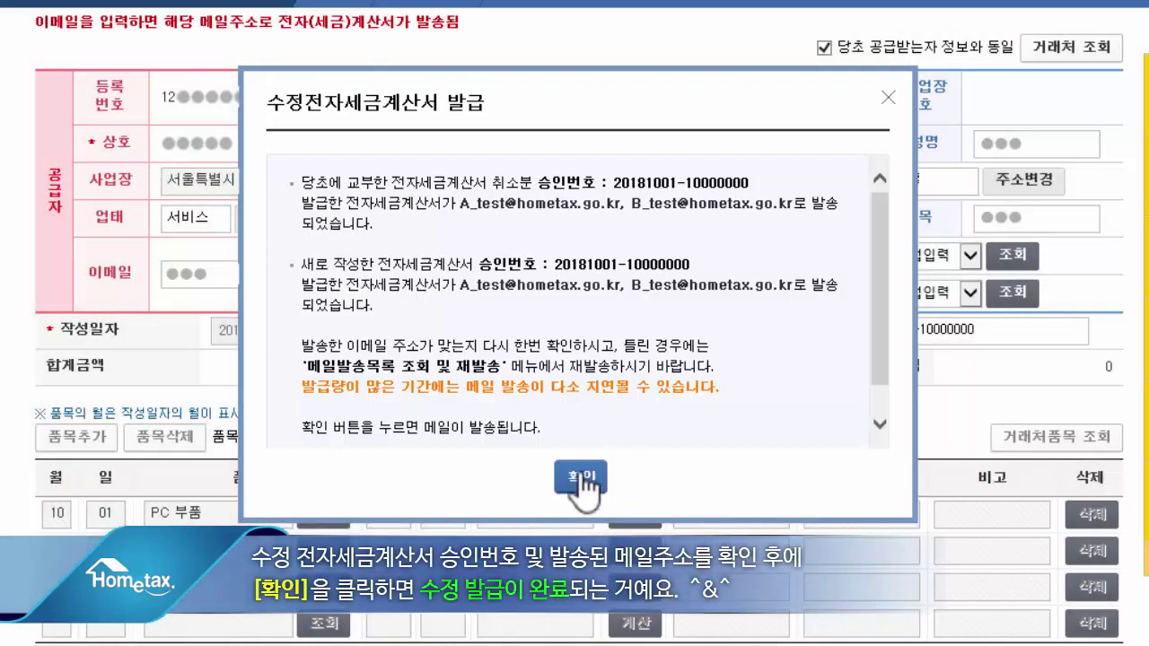
click(582, 476)
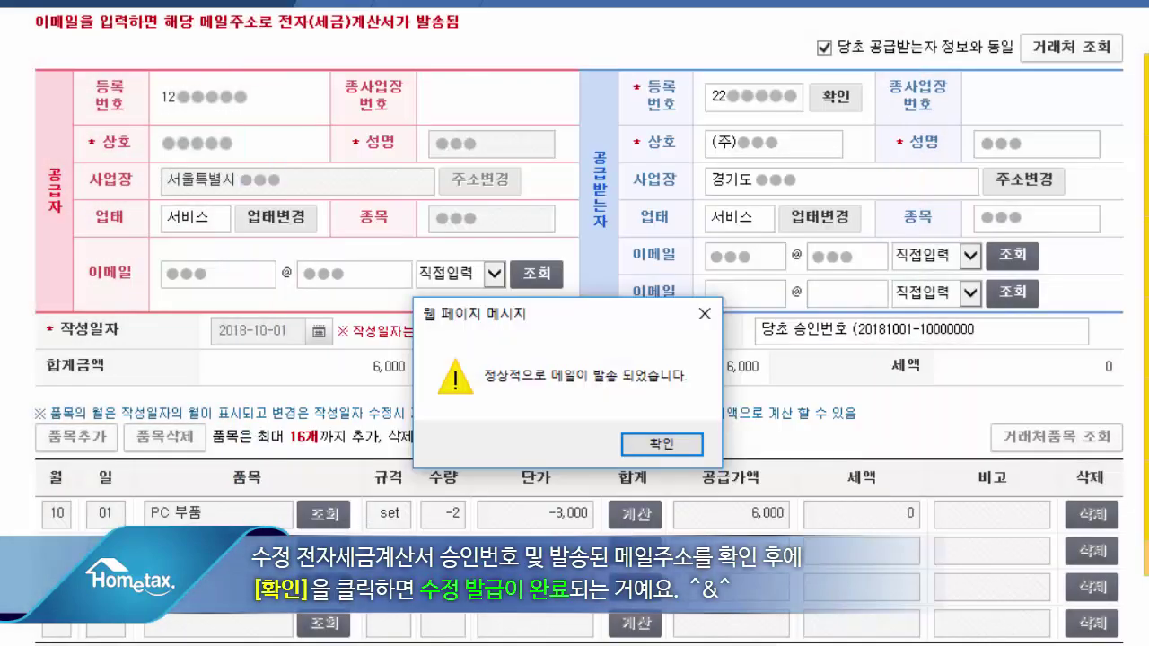
click(658, 446)
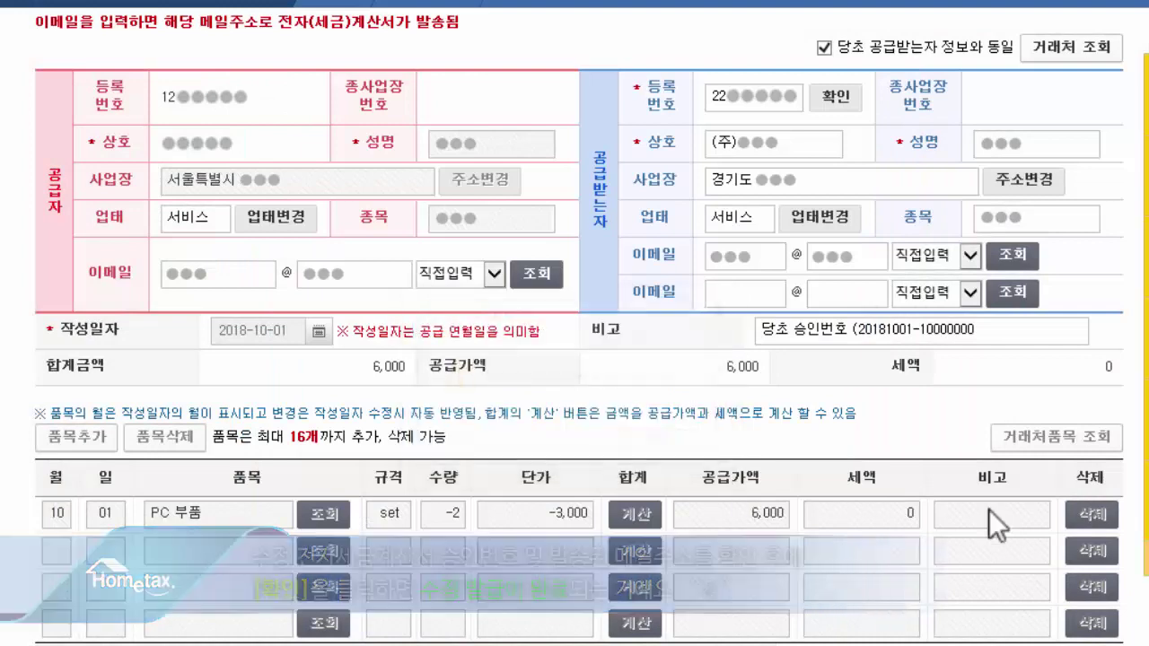